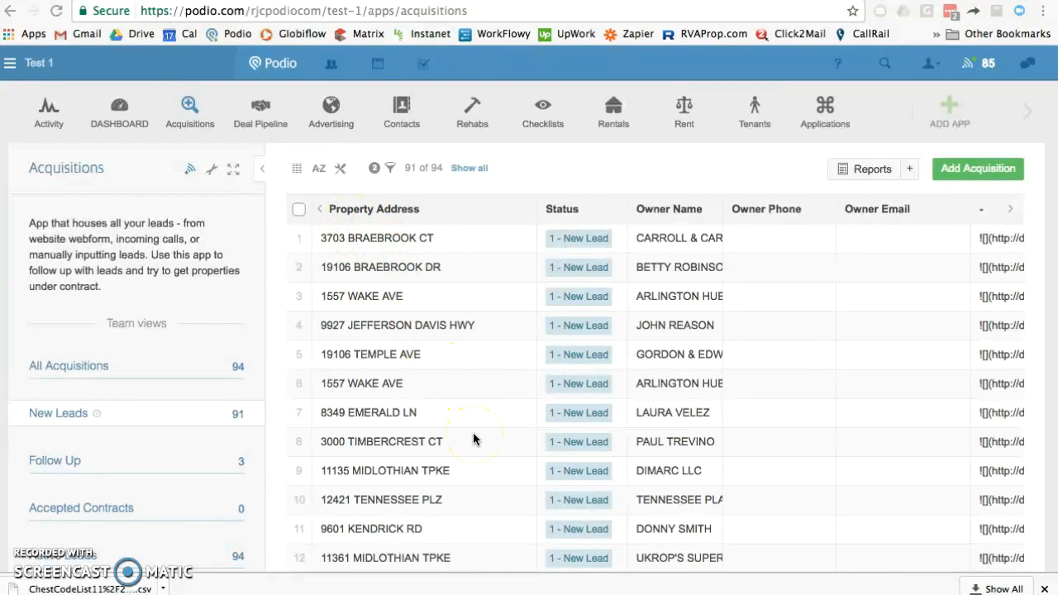
click(447, 248)
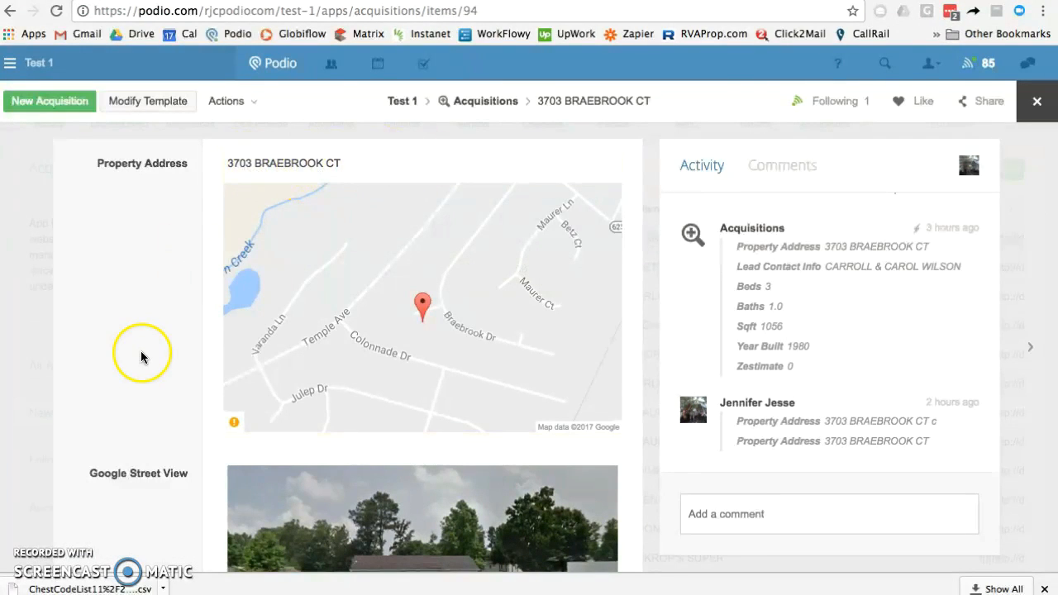
scroll(141, 355, down, 10)
scroll(142, 356, down, 4)
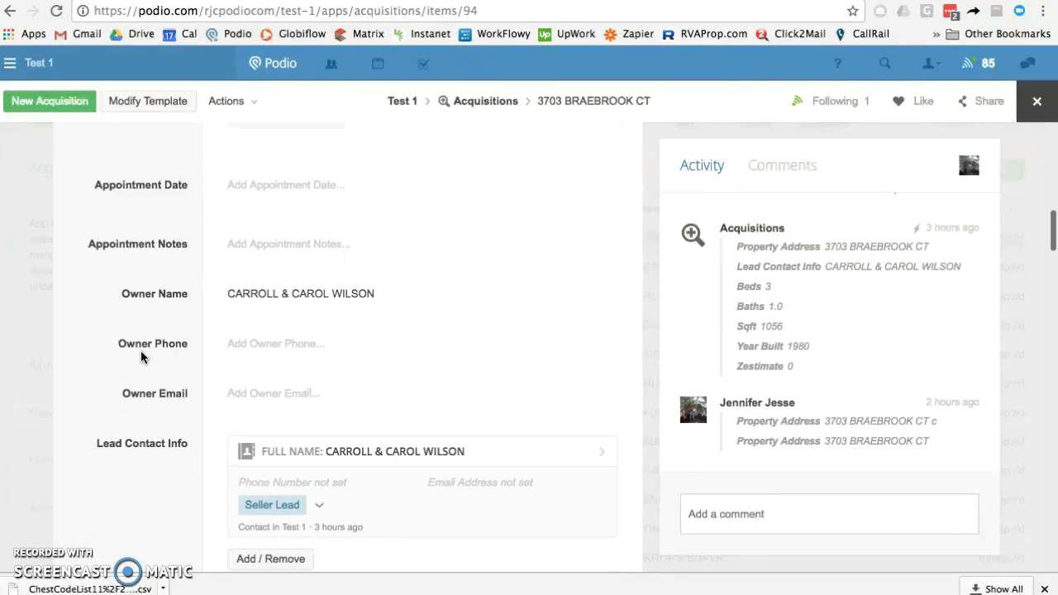
scroll(124, 421, down, 2)
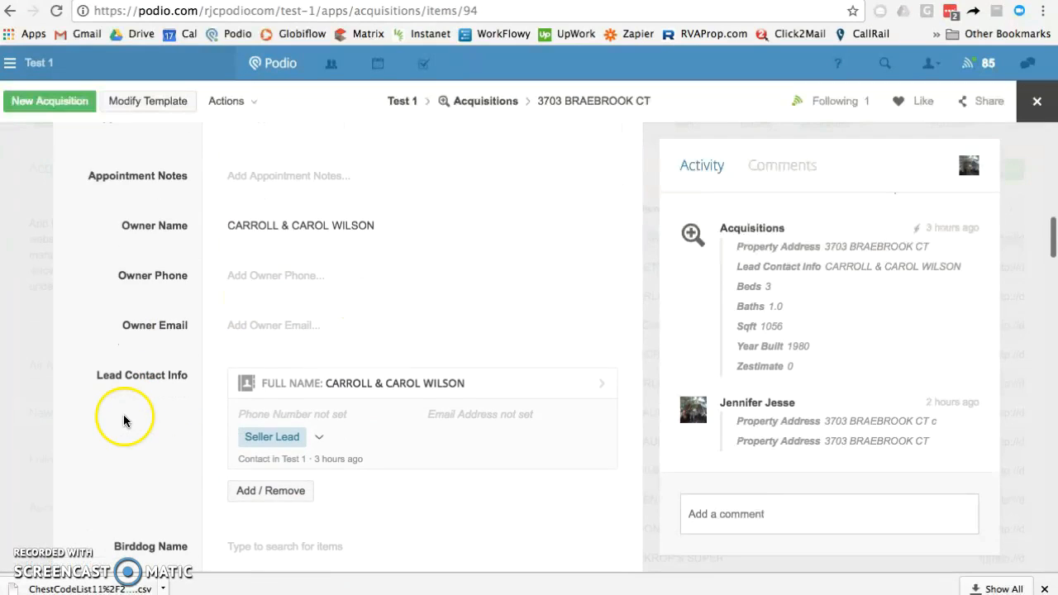
click(305, 388)
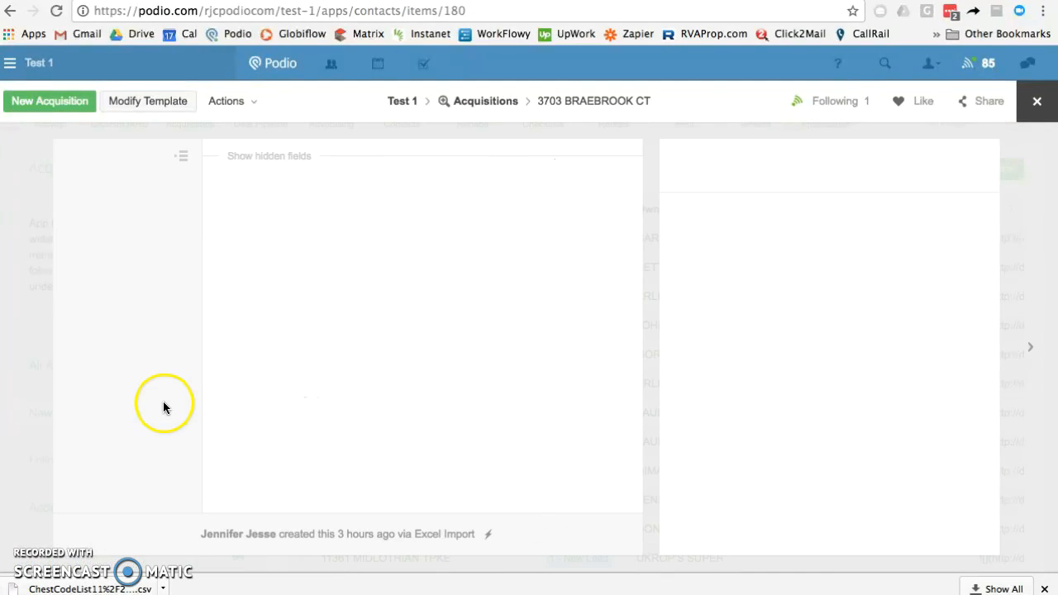
scroll(248, 407, down, 2)
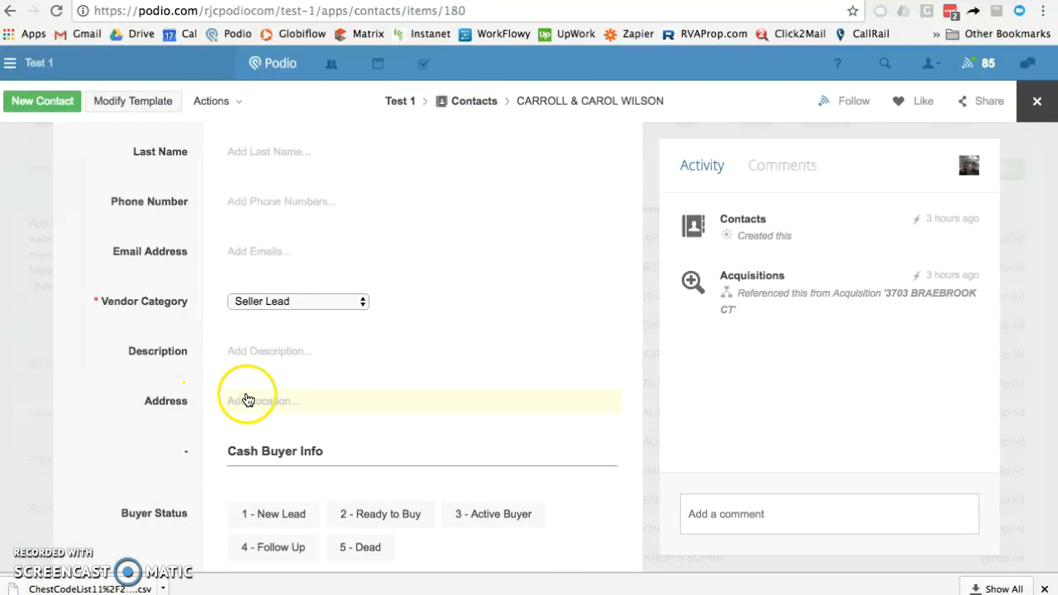
scroll(200, 353, up, 3)
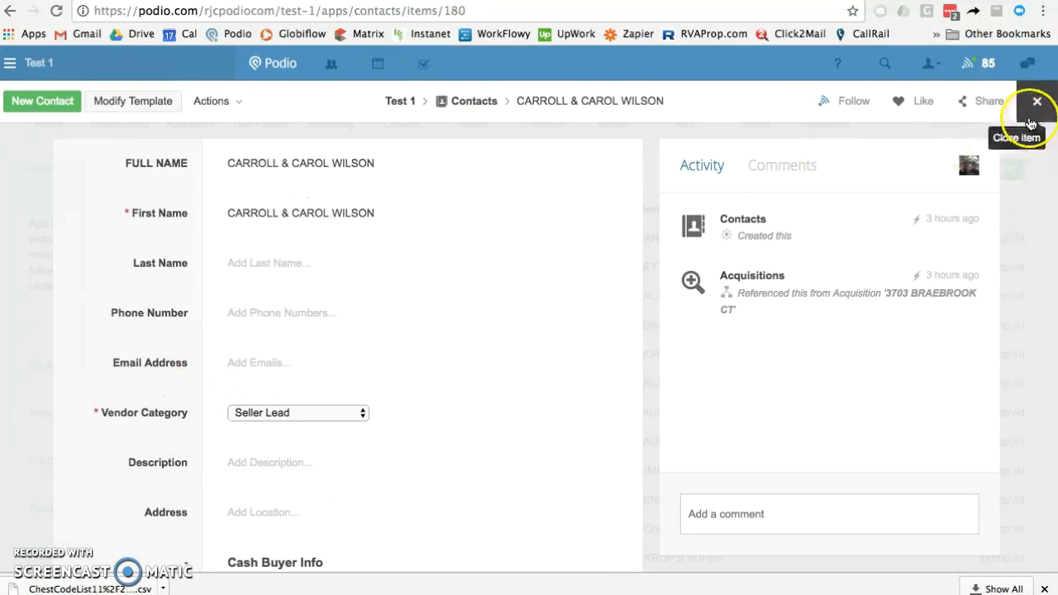
scroll(430, 310, left, 5)
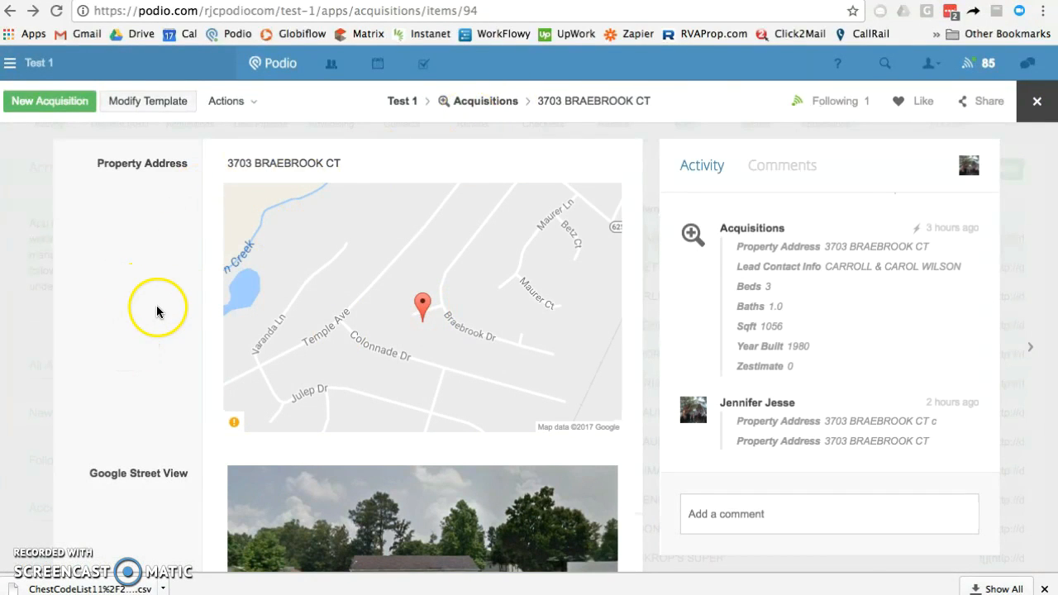
click(1035, 100)
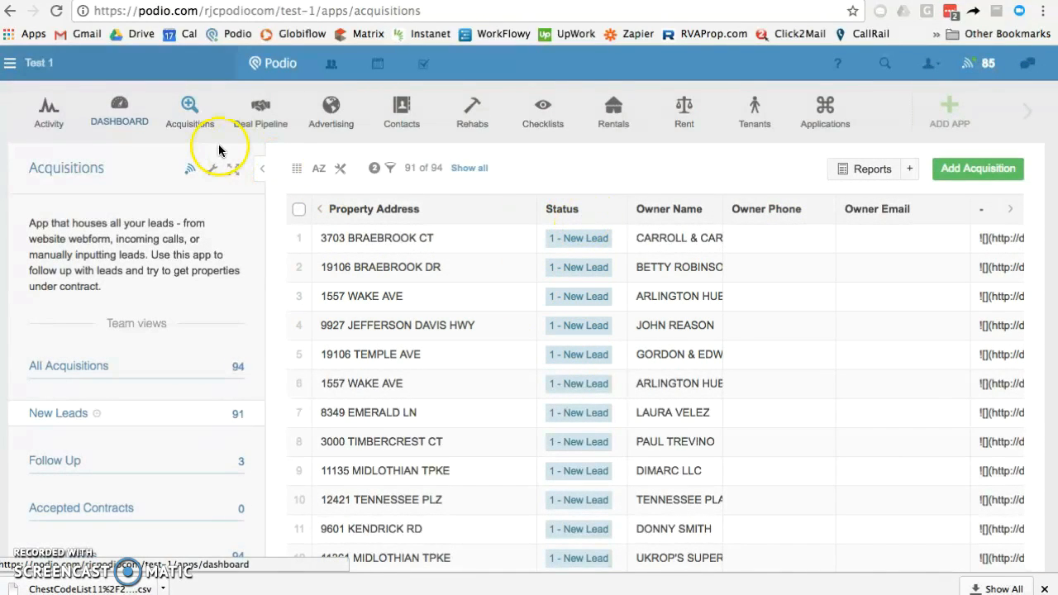
click(128, 109)
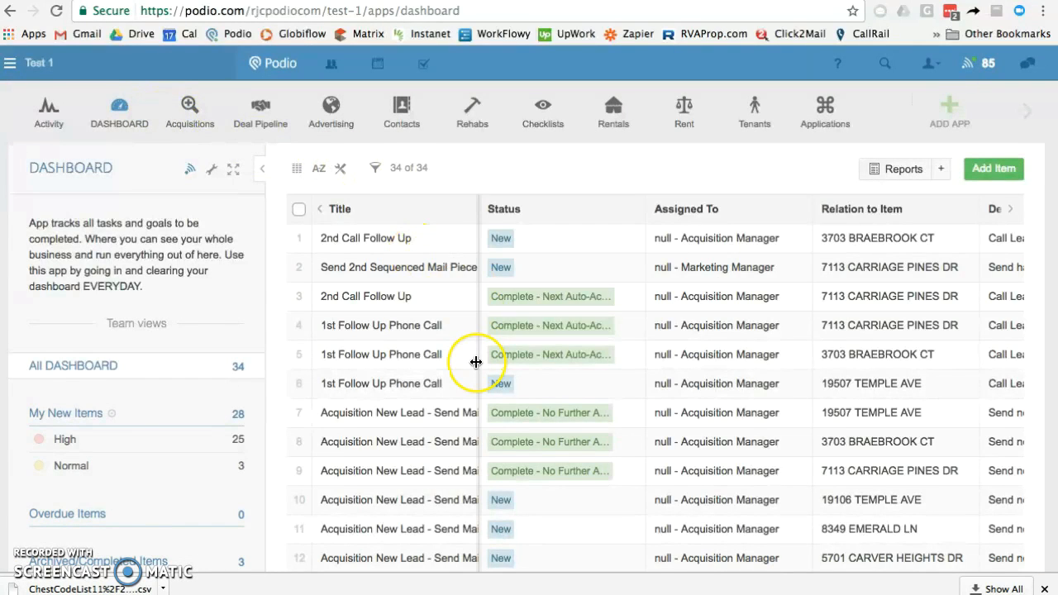
scroll(475, 361, down, 1)
scroll(475, 361, down, 5)
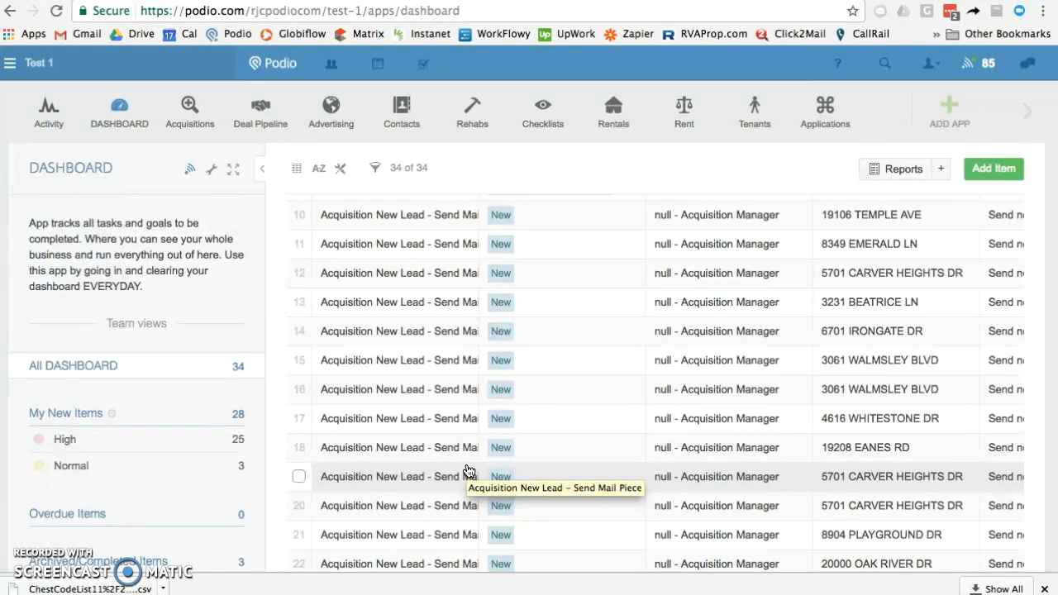
click(406, 225)
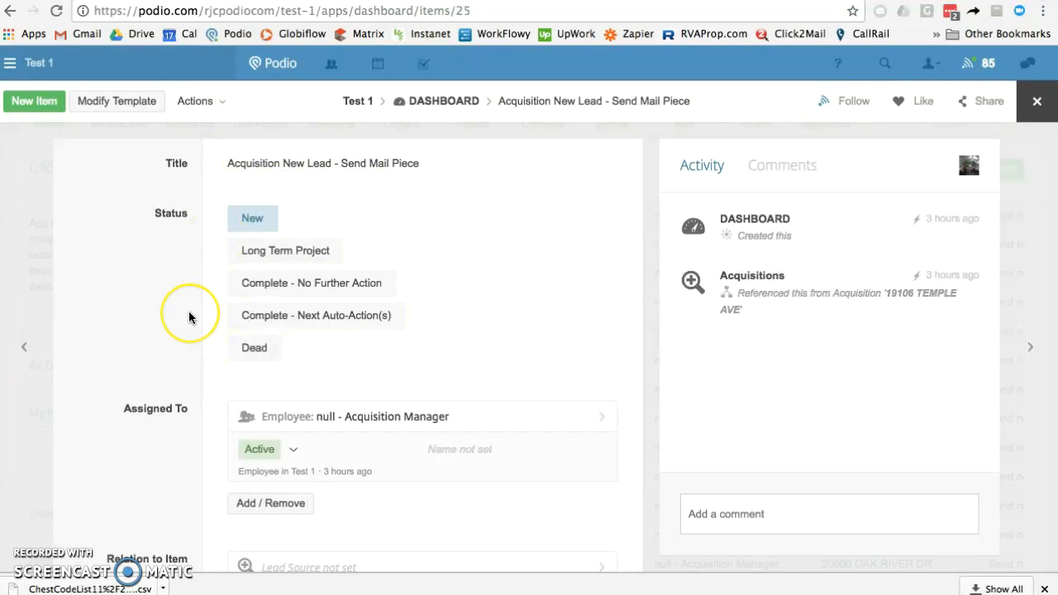
scroll(141, 359, down, 5)
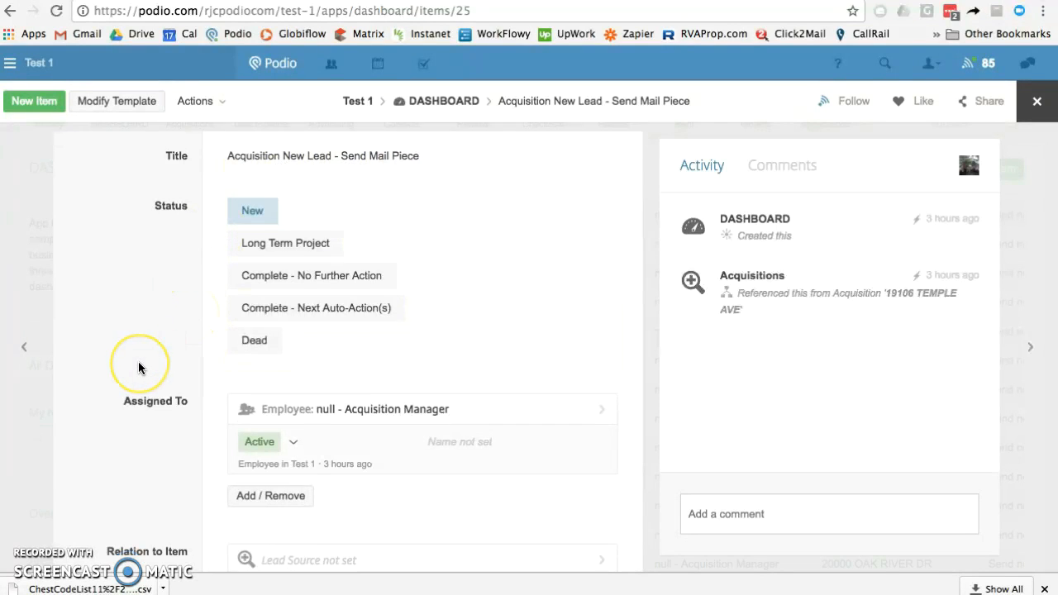
scroll(138, 368, up, 3)
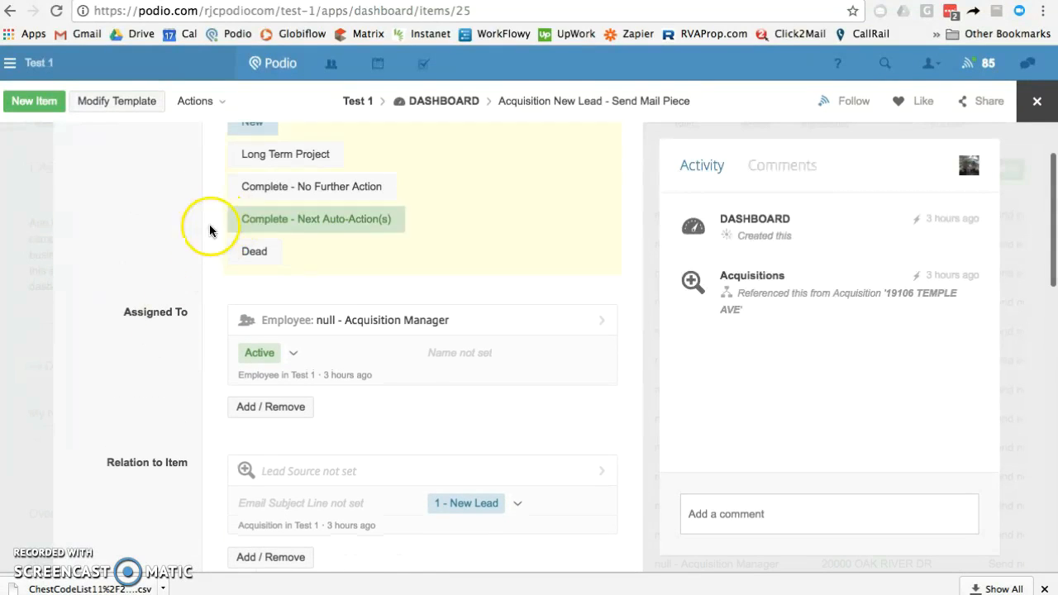
scroll(157, 378, down, 5)
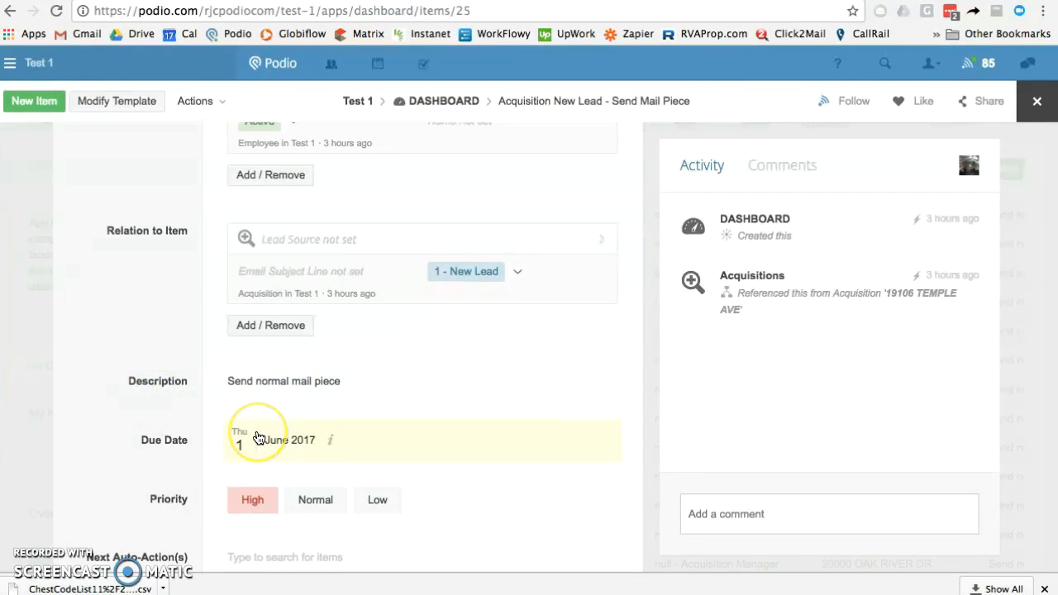
scroll(151, 281, up, 1)
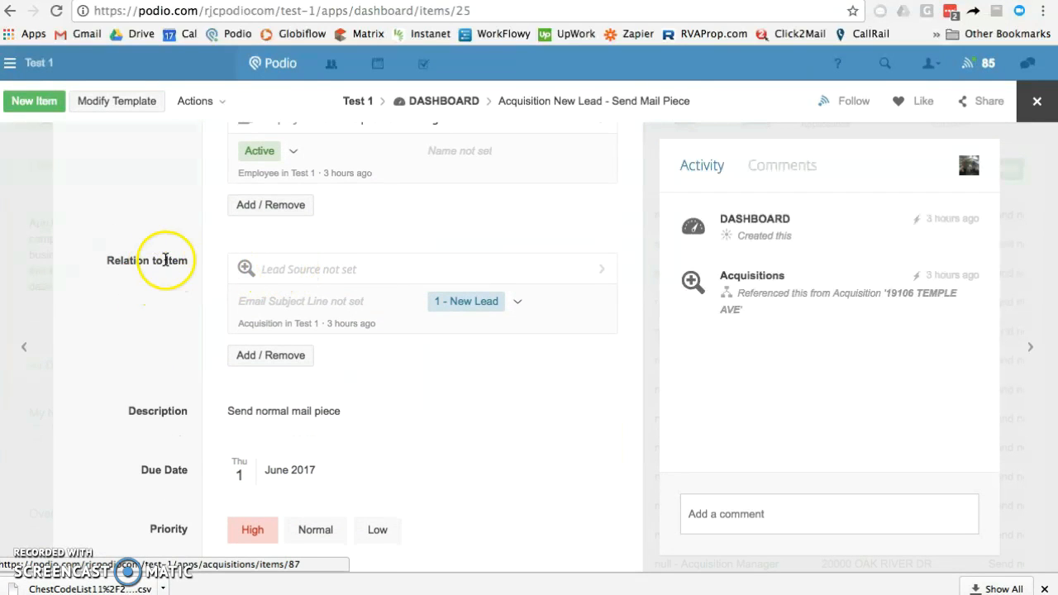
click(281, 269)
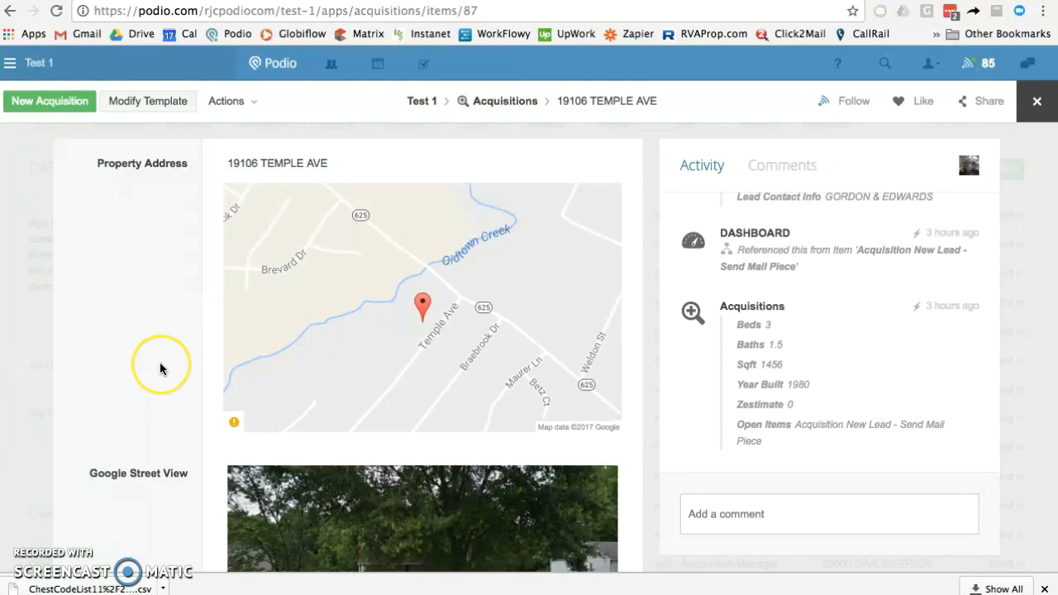
scroll(160, 366, down, 8)
scroll(161, 368, down, 3)
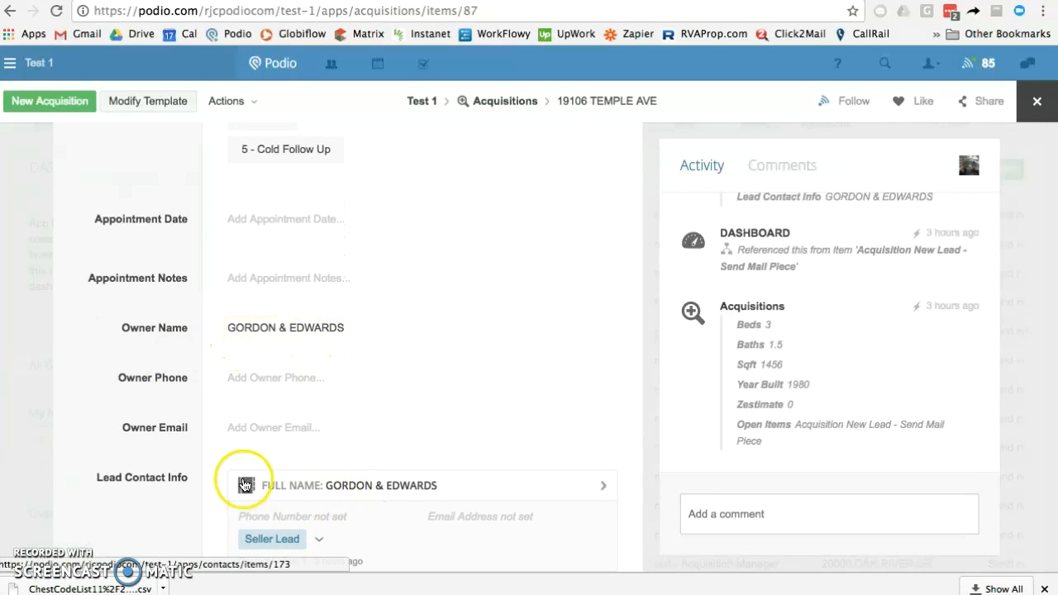
scroll(158, 483, down, 3)
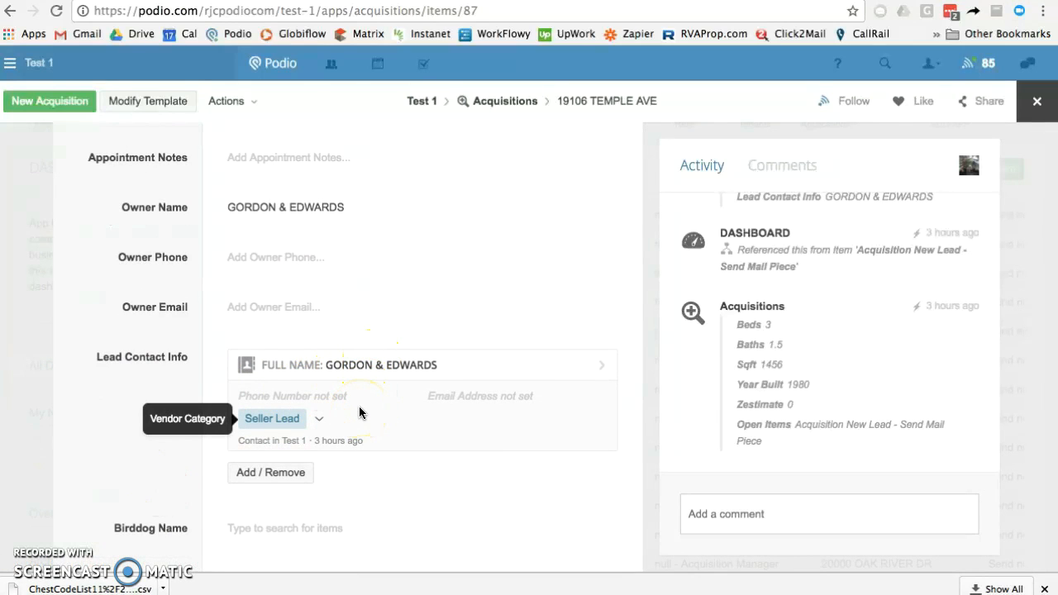
scroll(162, 271, up, 5)
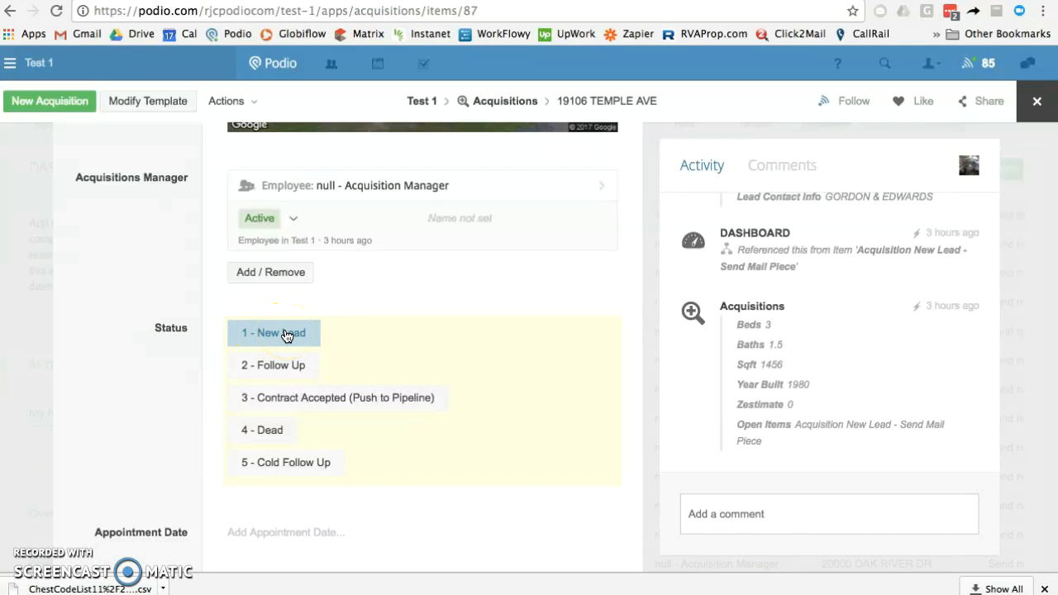
click(286, 366)
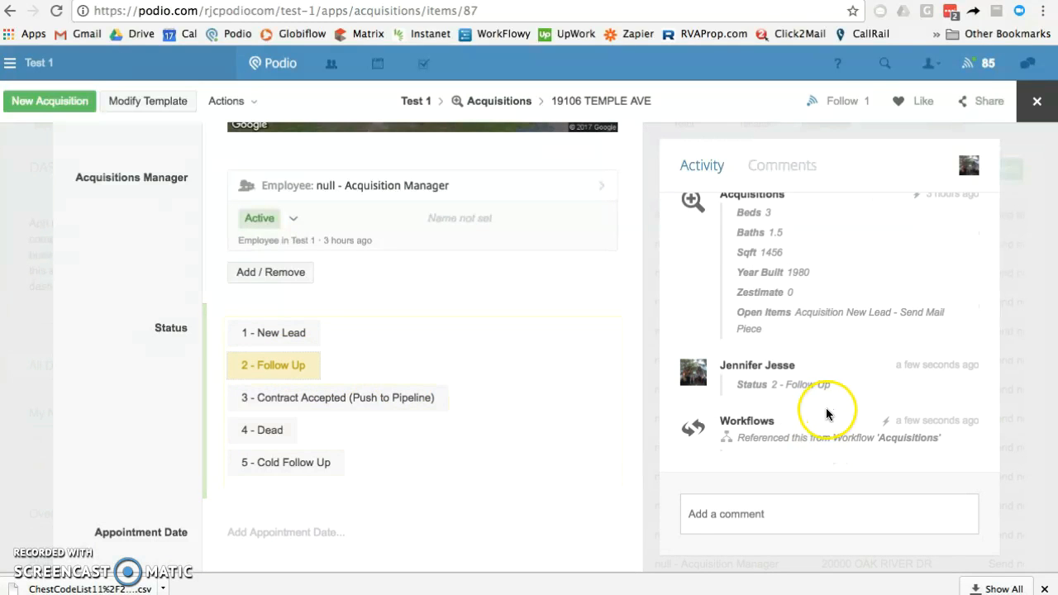
scroll(152, 297, left, 5)
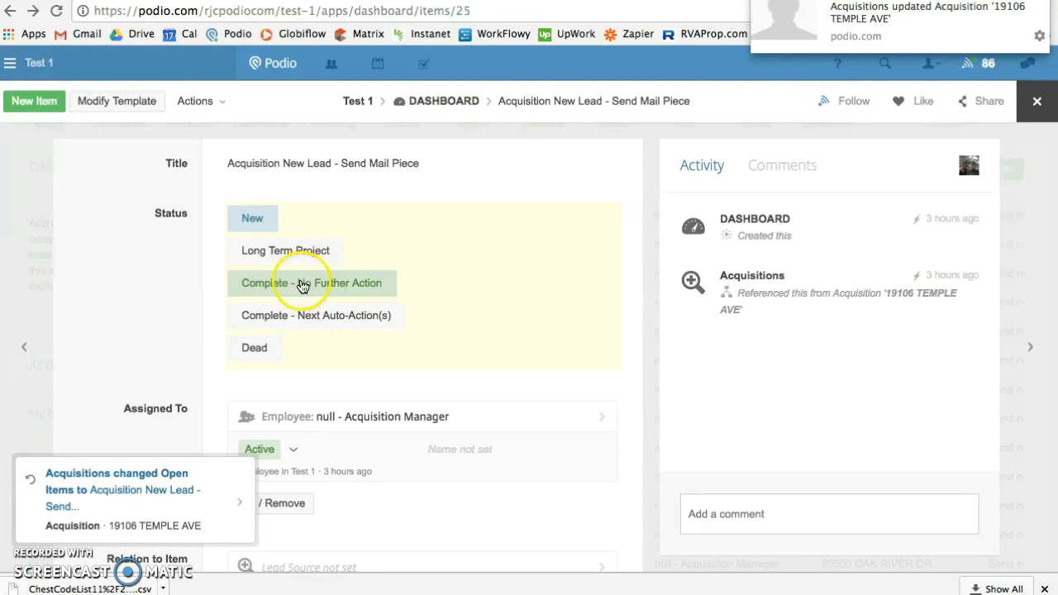
Mark the Send Mail Piece task Complete - No Further Action and reload the Dashboard list
scroll(155, 334, down, 2)
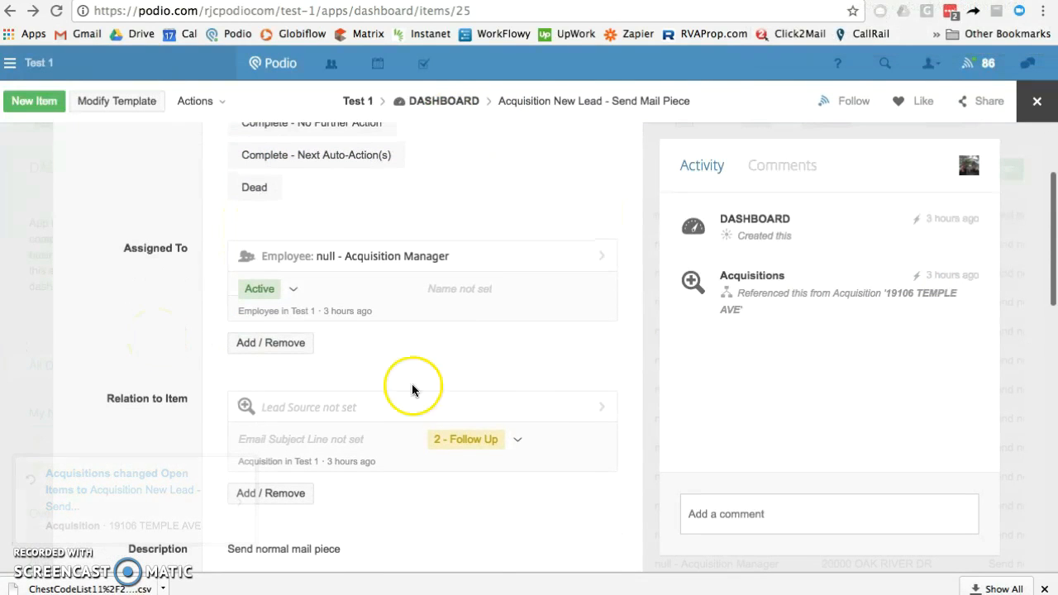
scroll(152, 256, up, 2)
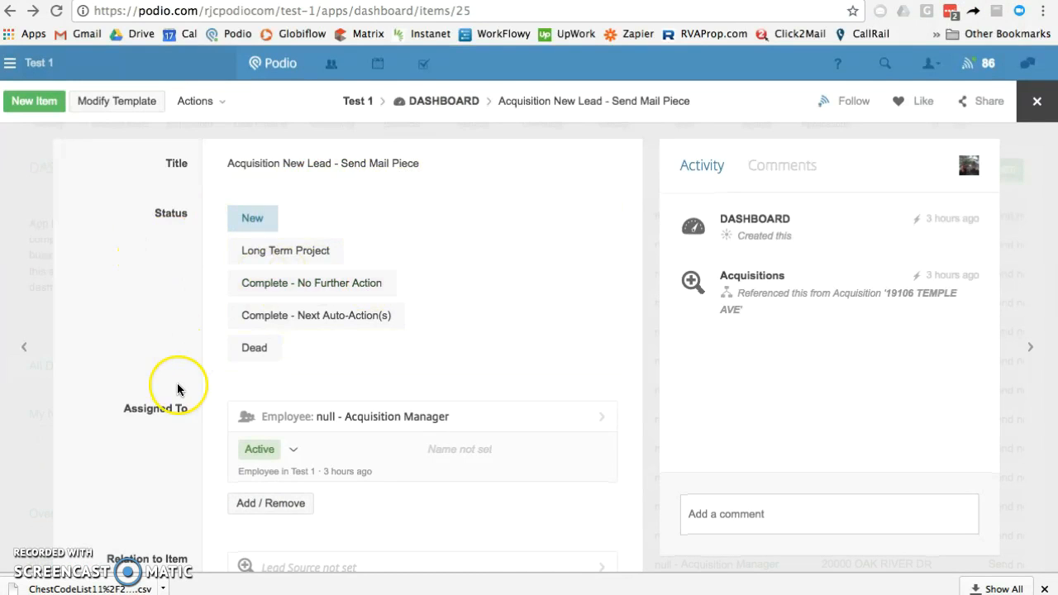
scroll(177, 389, down, 6)
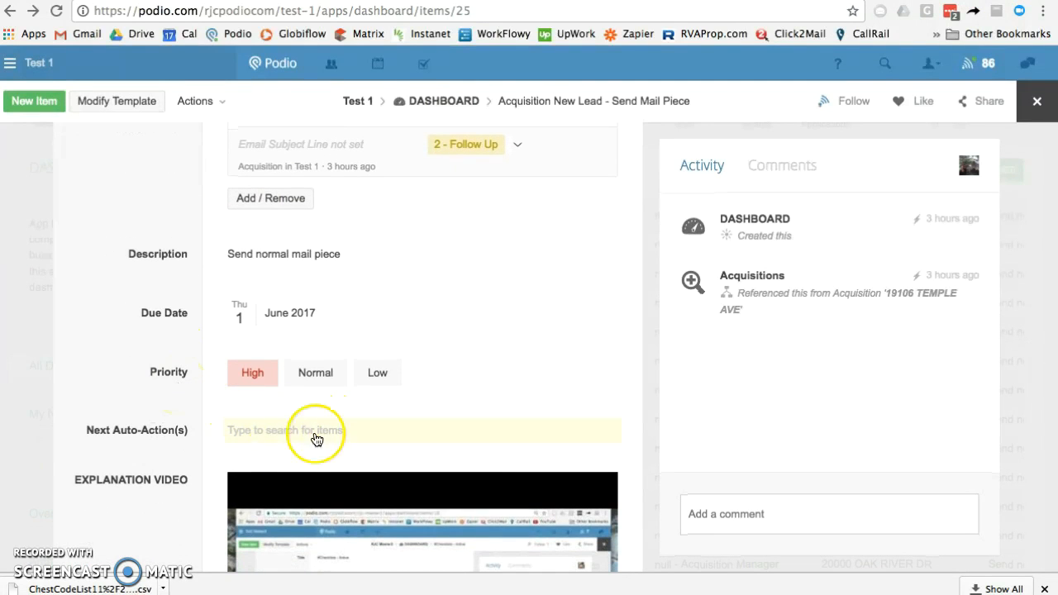
scroll(165, 302, up, 6)
click(290, 293)
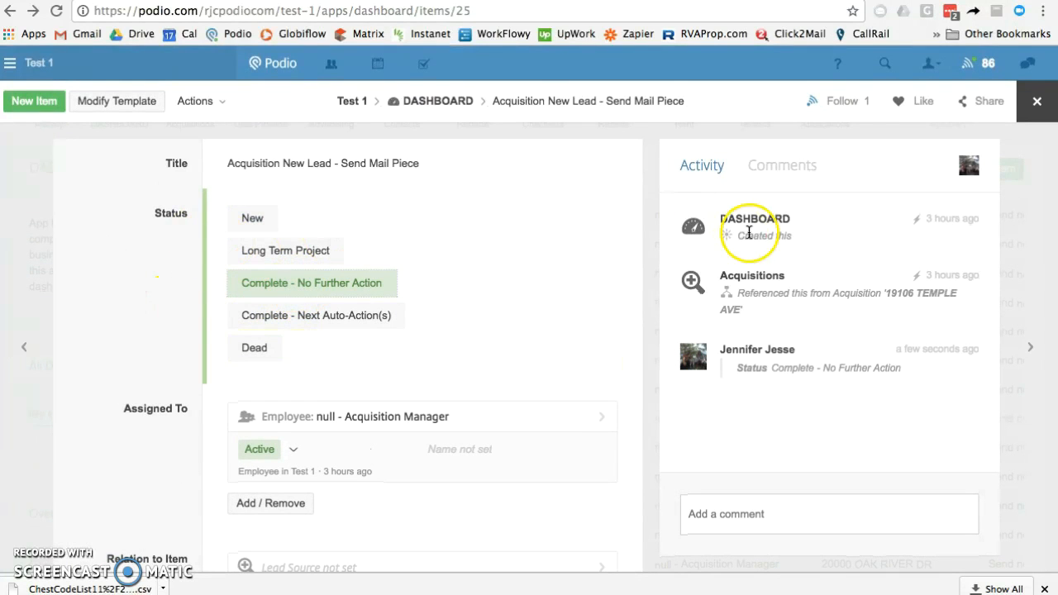
click(1036, 114)
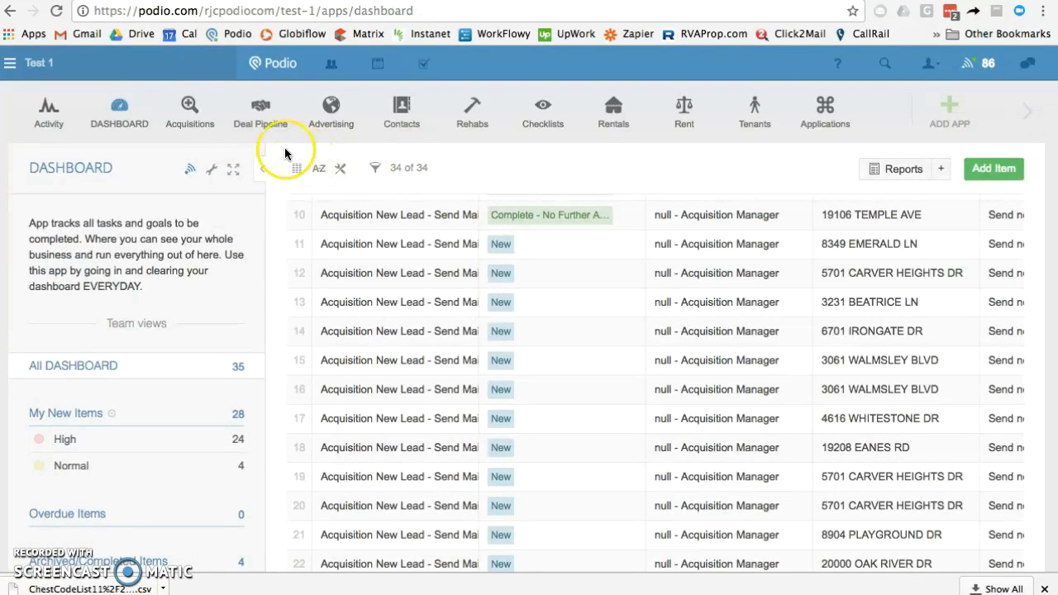
click(119, 110)
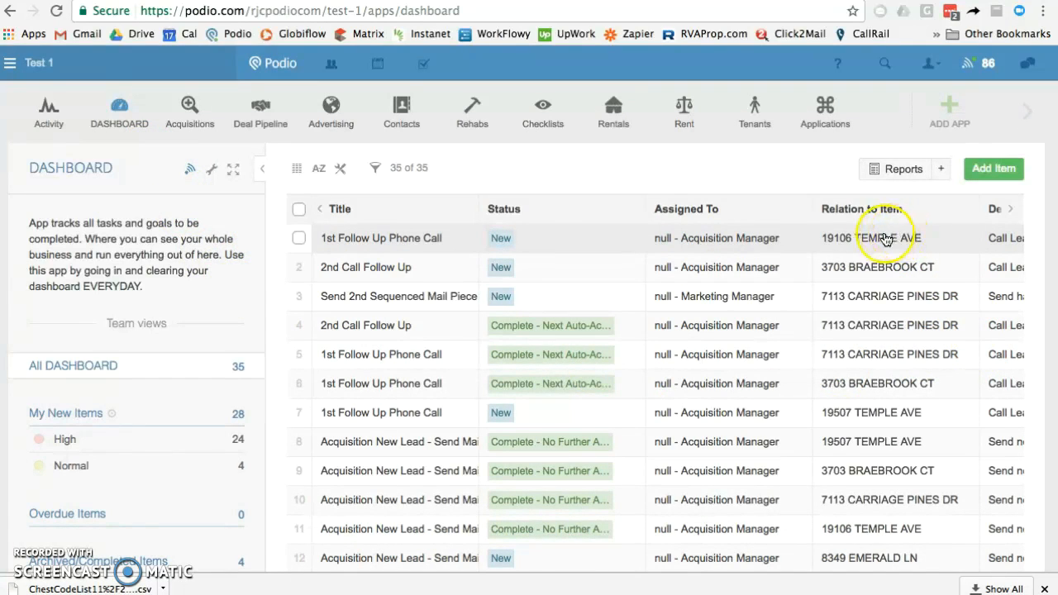
Review the auto-created 1st Follow Up Phone Call task (due 5 June 2017) and its linked acquisition
click(407, 242)
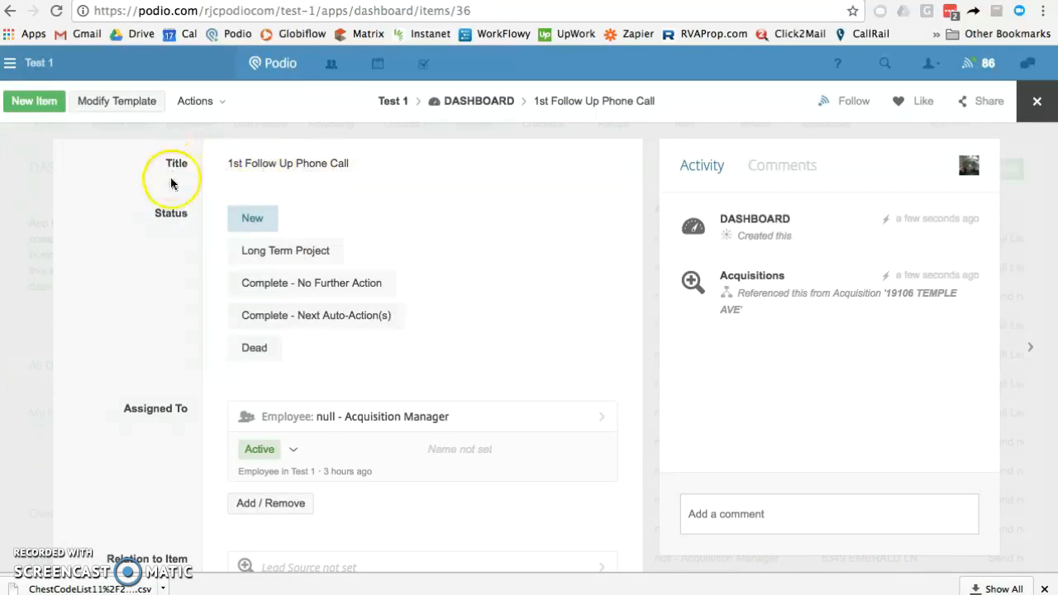
scroll(159, 271, down, 5)
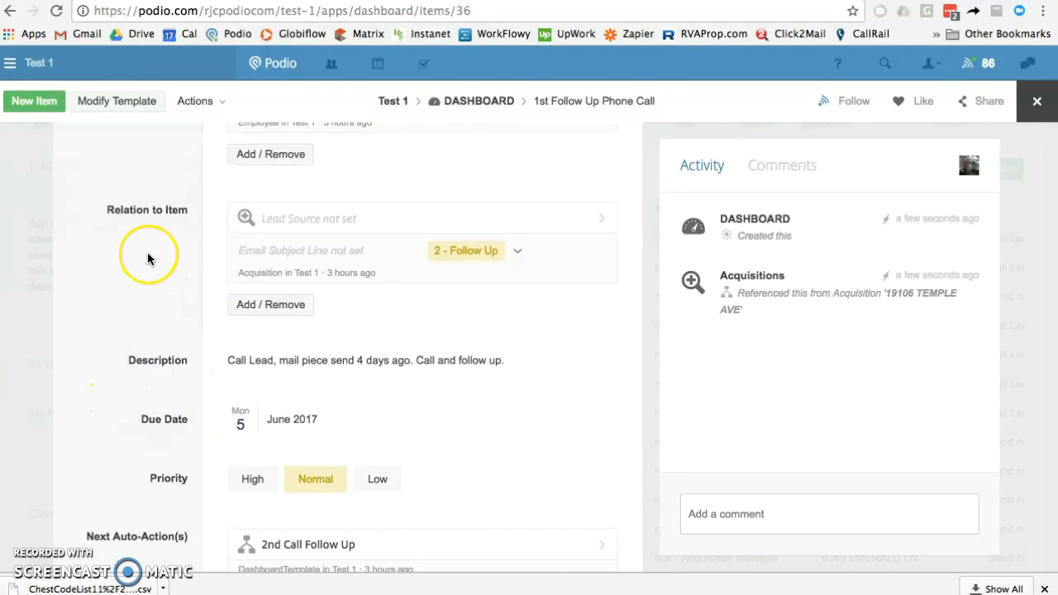
scroll(147, 260, up, 3)
scroll(147, 260, down, 4)
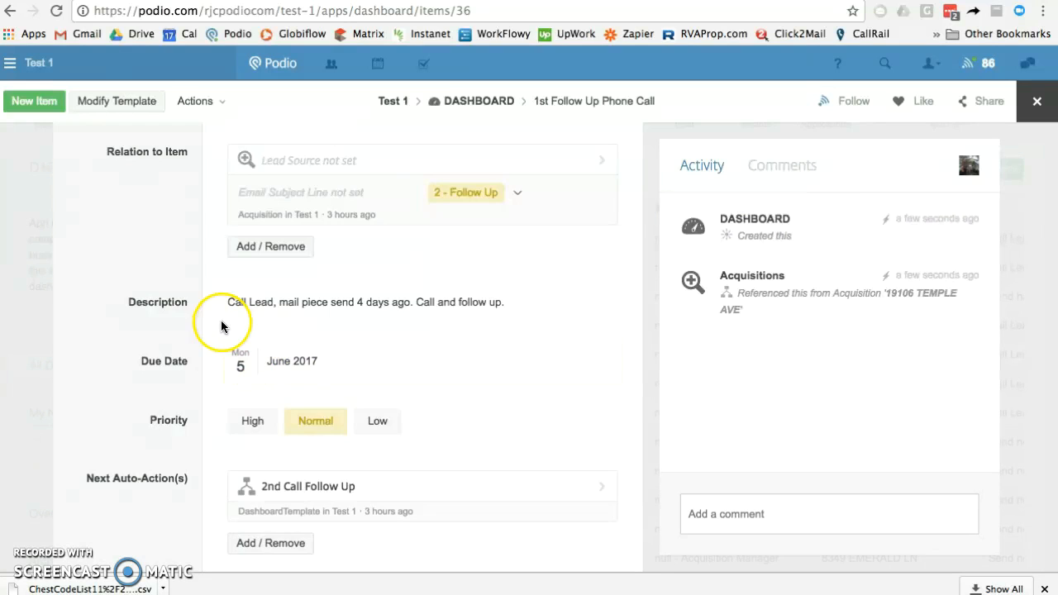
scroll(146, 193, up, 5)
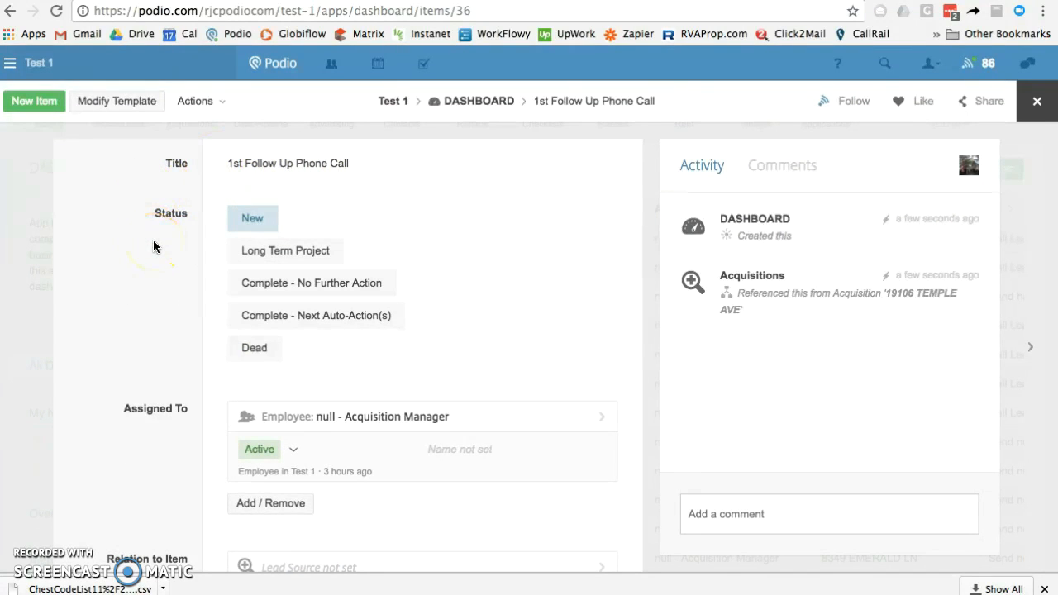
scroll(153, 246, down, 5)
scroll(154, 246, up, 5)
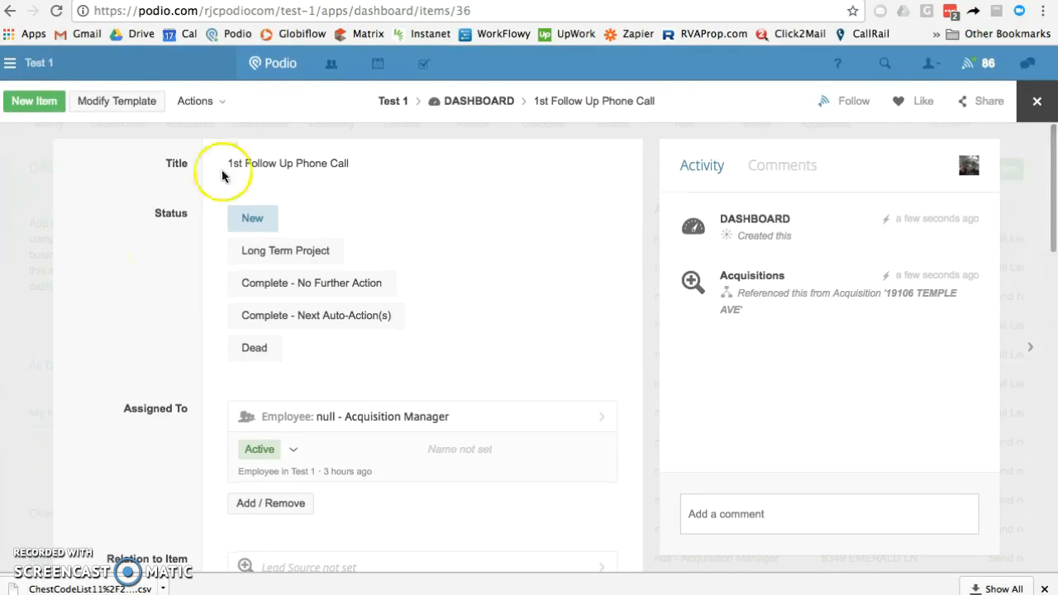
scroll(153, 358, down, 3)
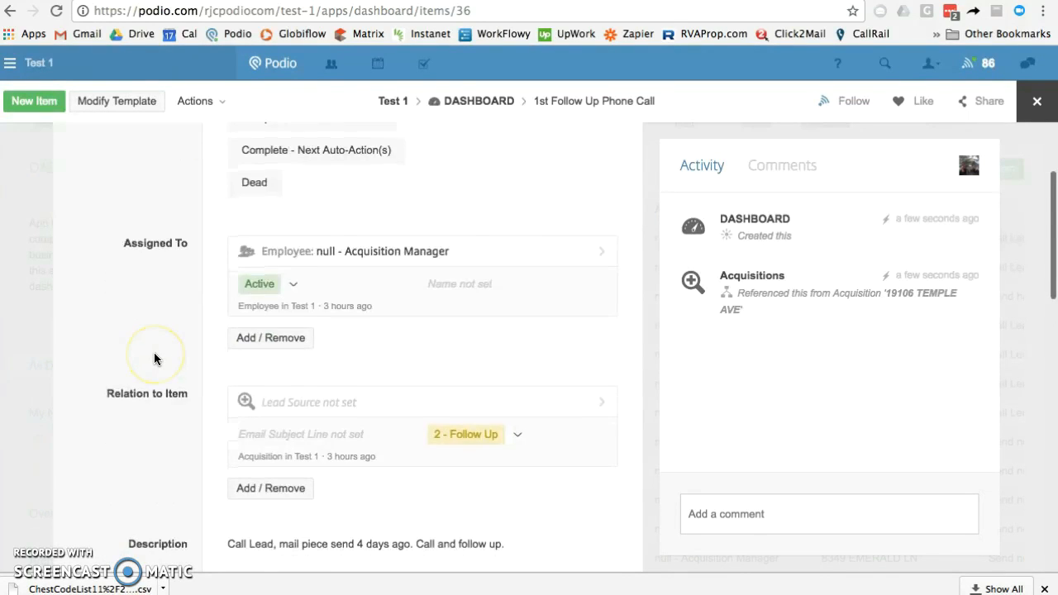
scroll(154, 359, down, 3)
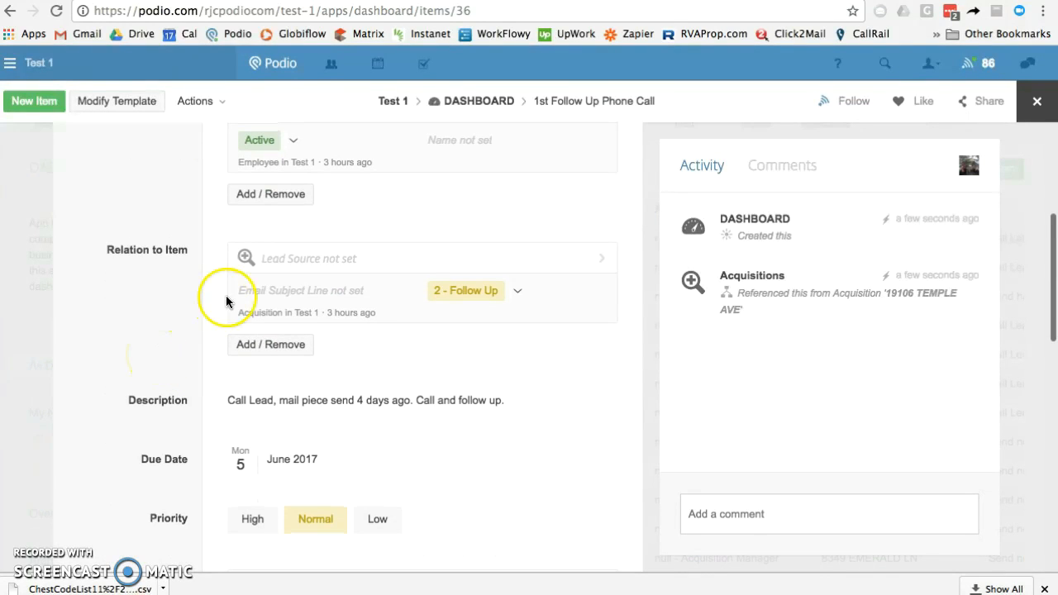
click(304, 264)
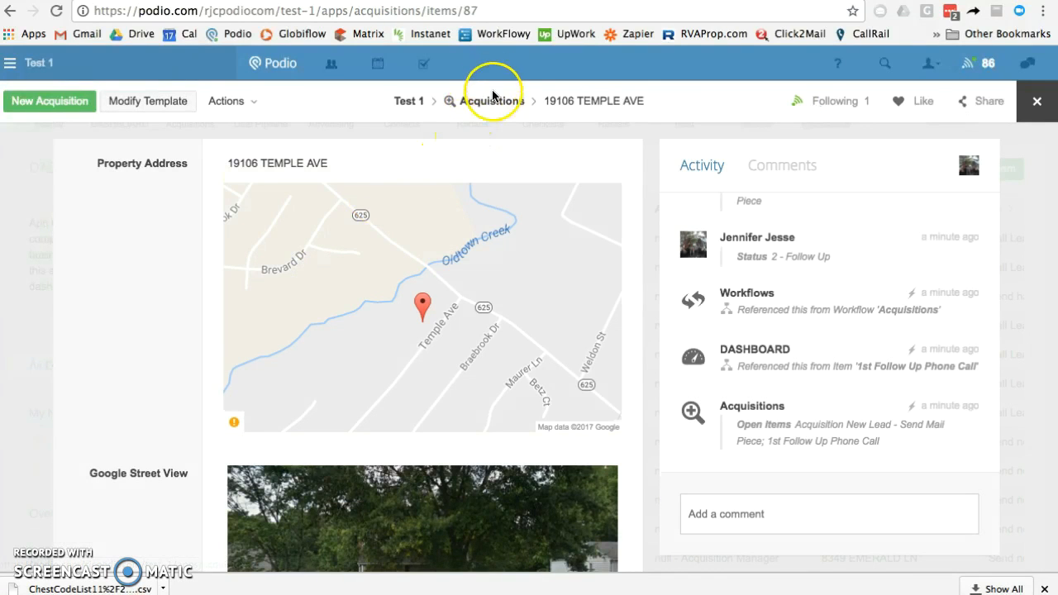
scroll(174, 336, down, 5)
scroll(178, 334, down, 3)
scroll(193, 372, down, 4)
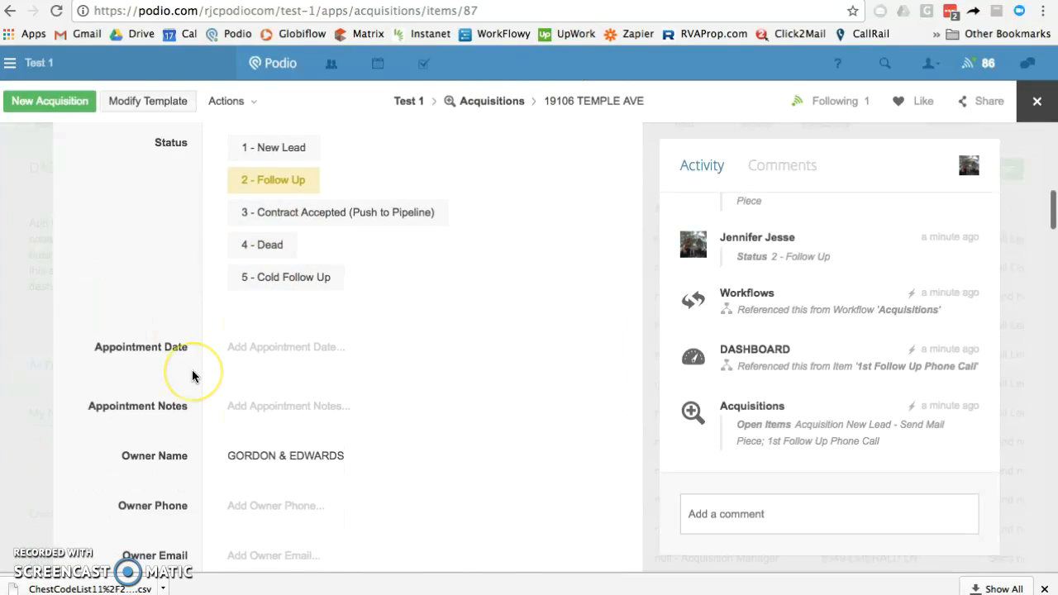
scroll(191, 376, down, 1)
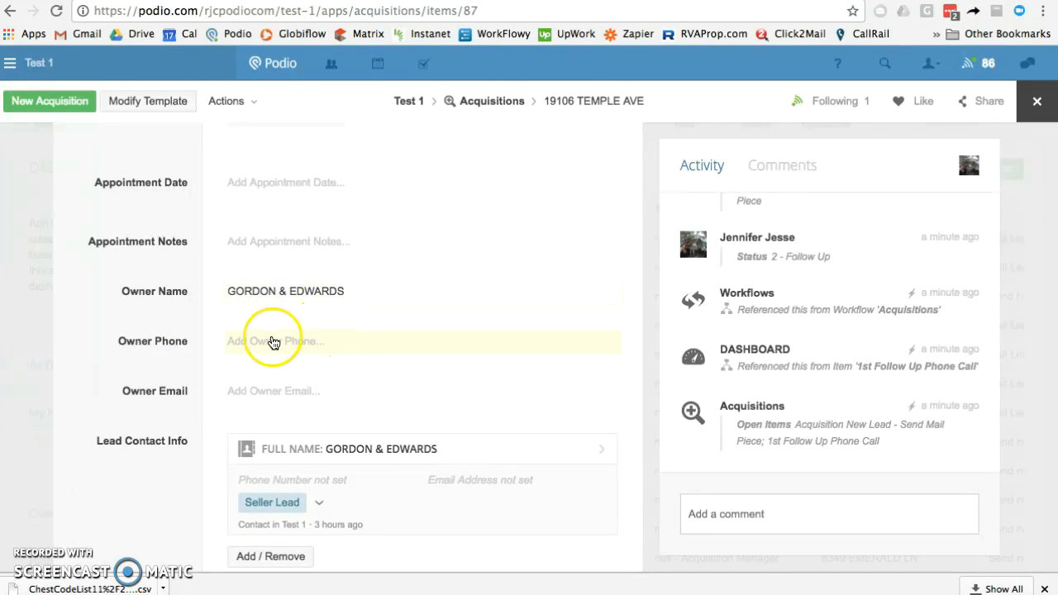
click(329, 351)
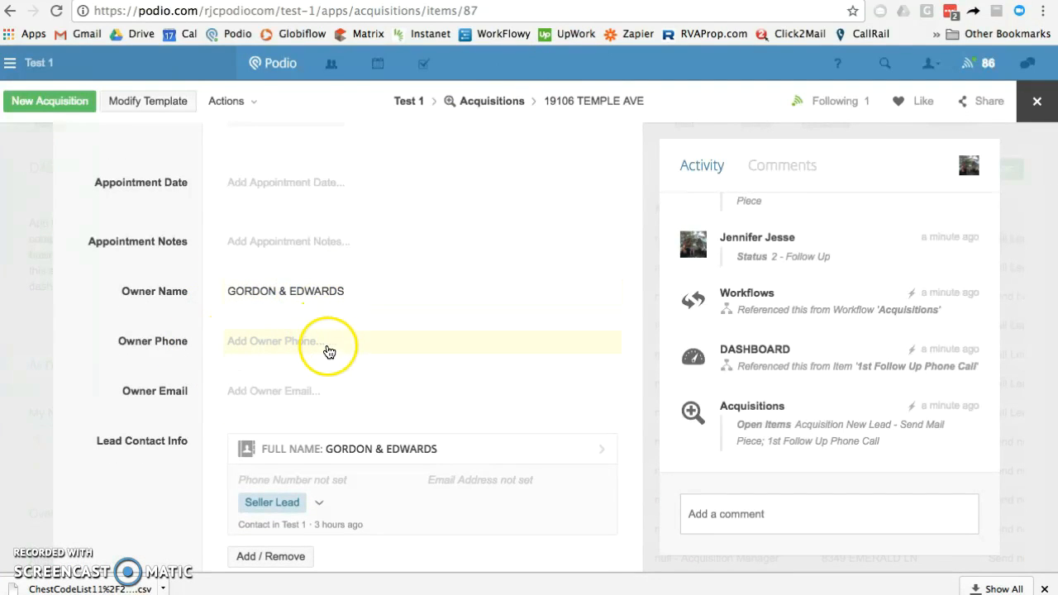
scroll(201, 350, down, 3)
click(189, 344)
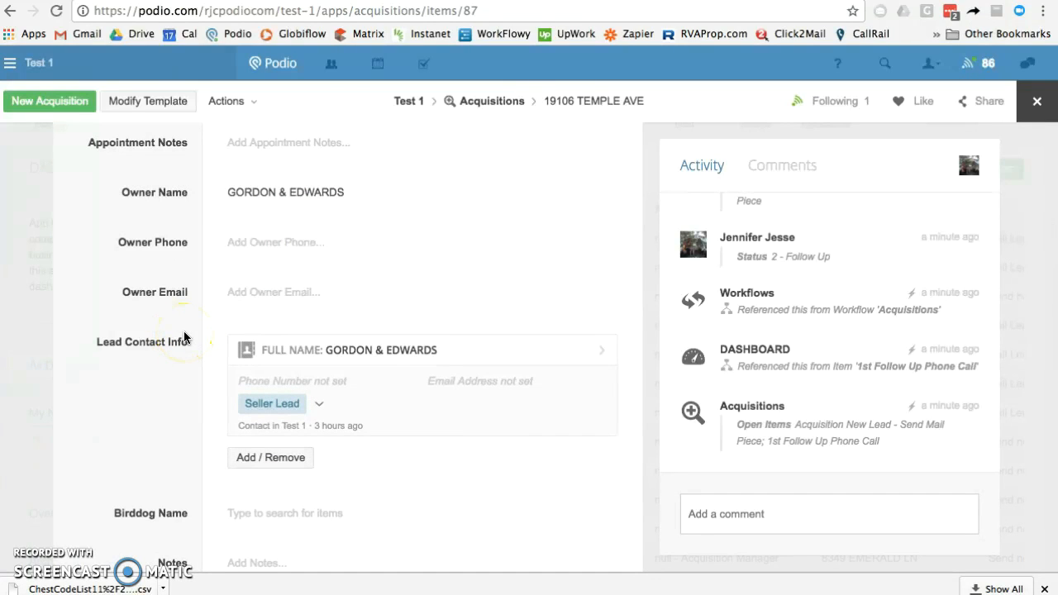
scroll(184, 333, down, 1)
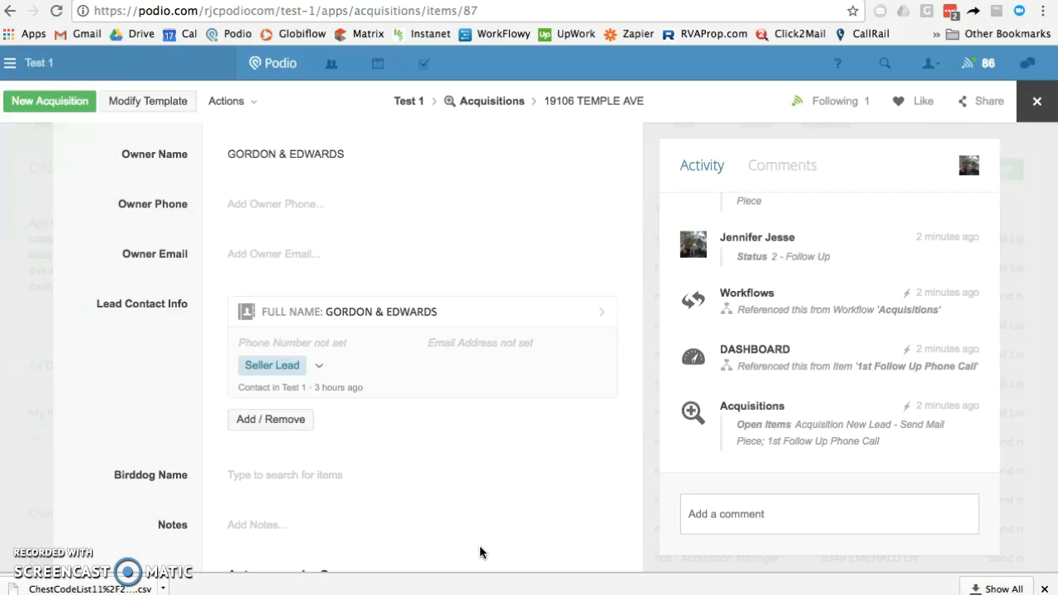
scroll(153, 295, up, 8)
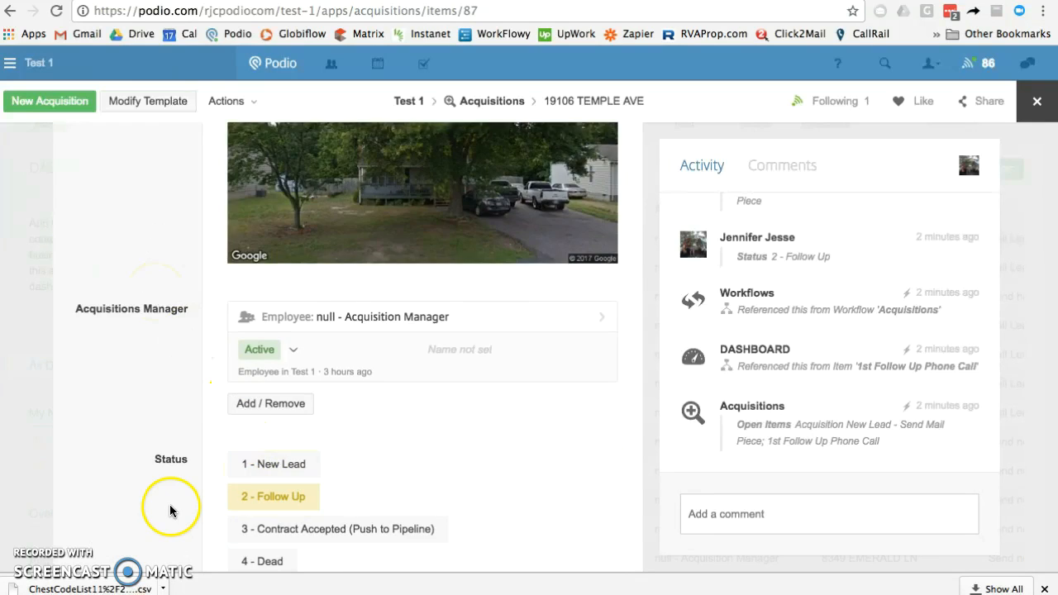
scroll(170, 505, down, 3)
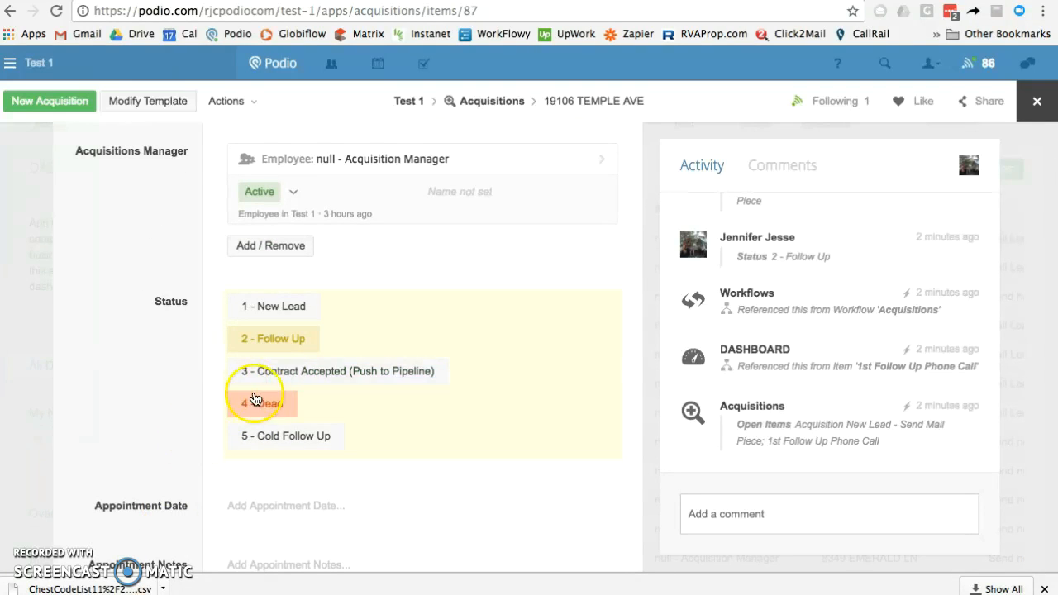
scroll(157, 459, down, 3)
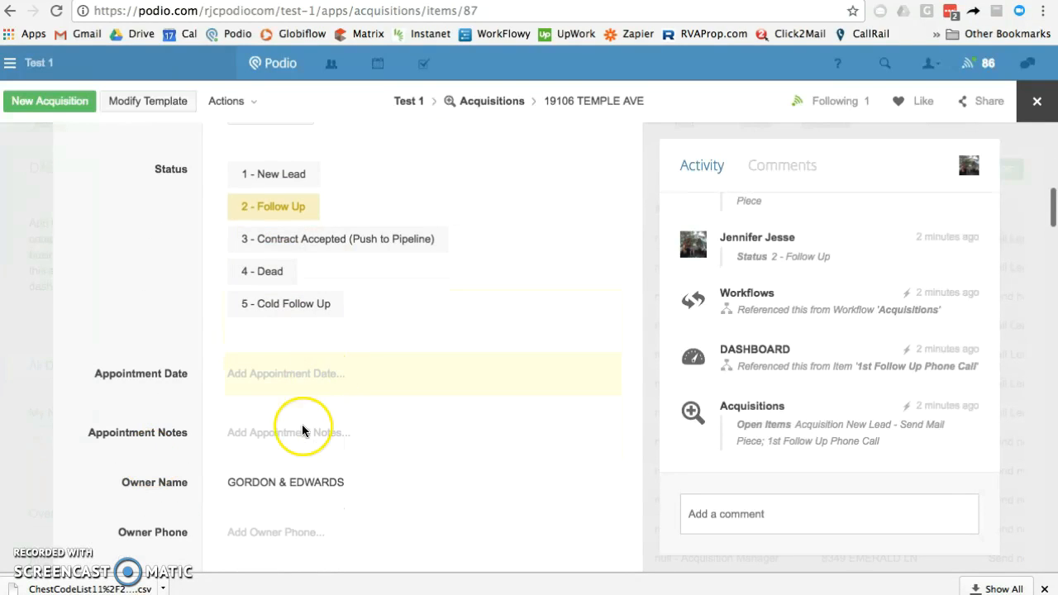
scroll(194, 227, up, 5)
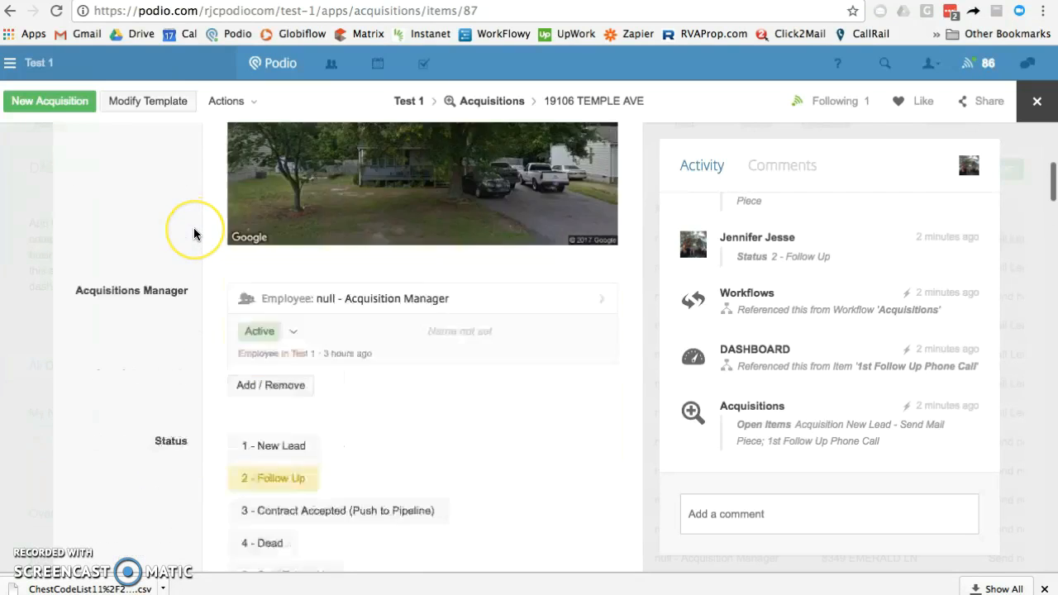
scroll(194, 234, left, 5)
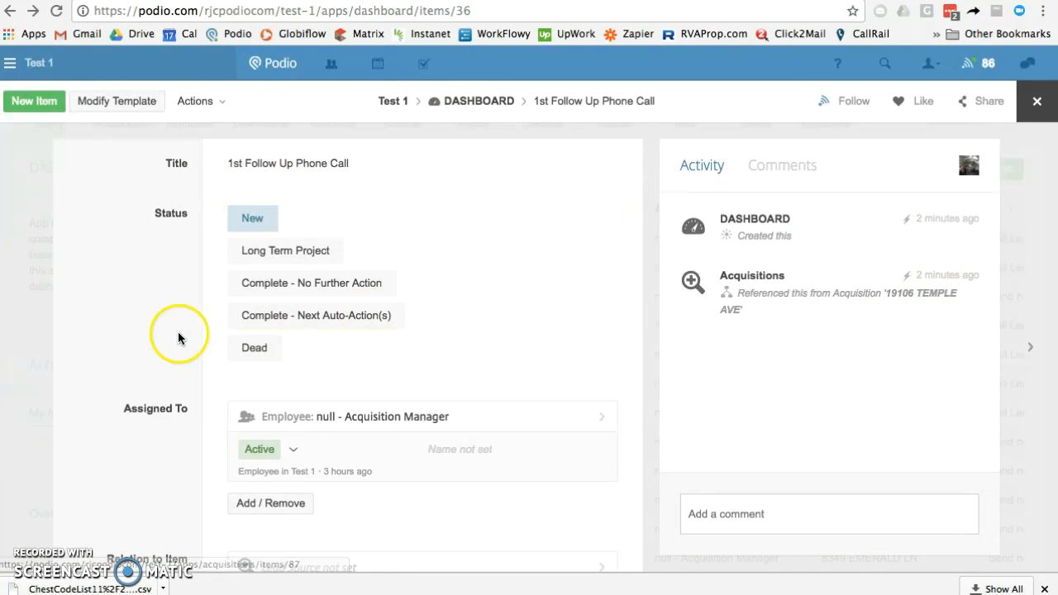
Set the 1st Follow Up Phone Call to Complete - Next Auto-Action(s) and reload the Dashboard
scroll(151, 333, down, 4)
scroll(151, 327, down, 3)
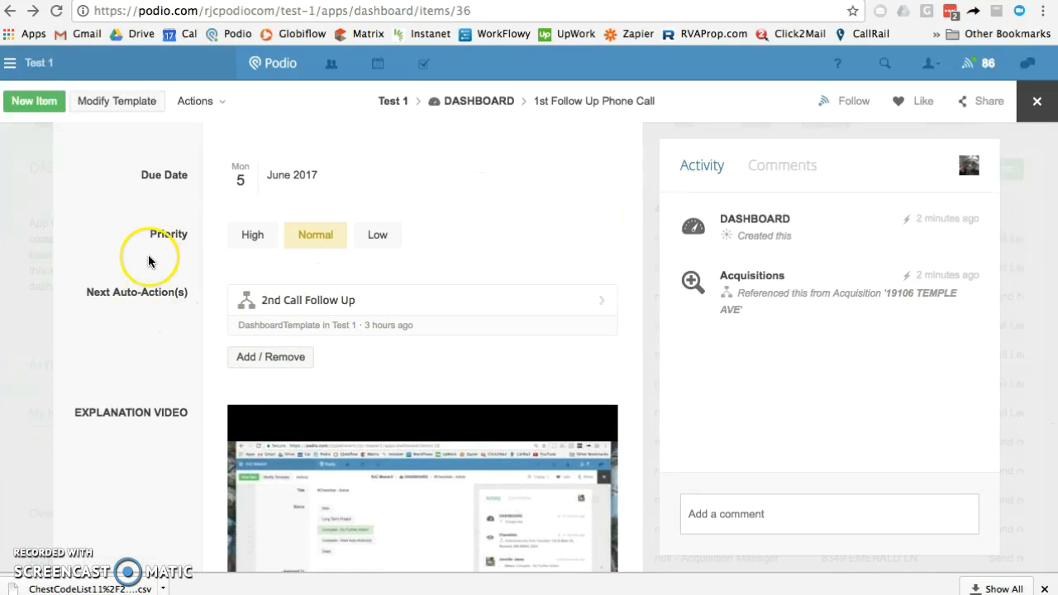
scroll(148, 258, up, 5)
scroll(148, 254, up, 2)
click(293, 310)
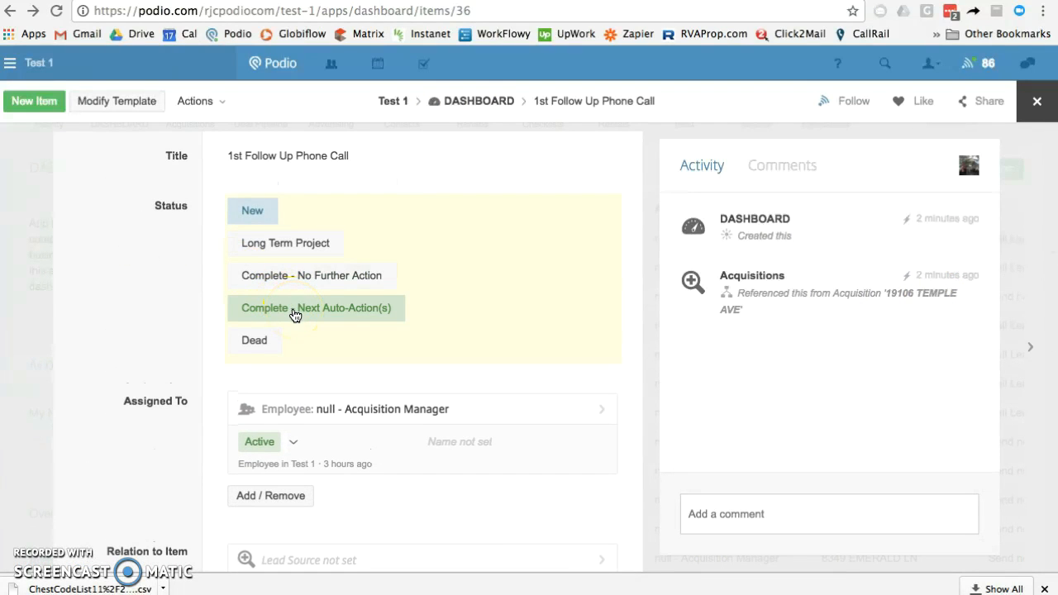
click(195, 313)
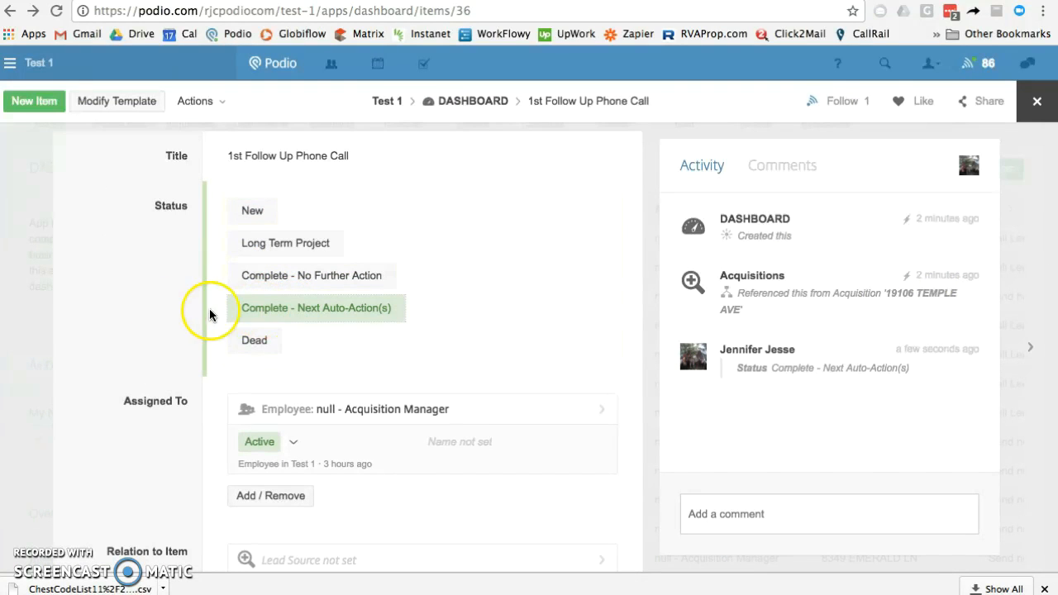
click(161, 370)
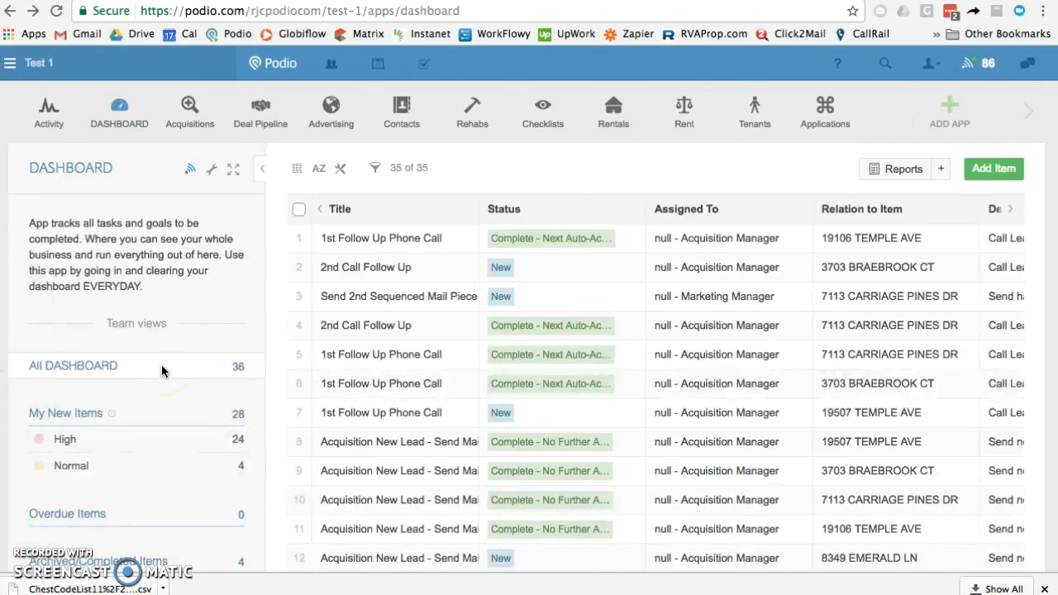
click(123, 112)
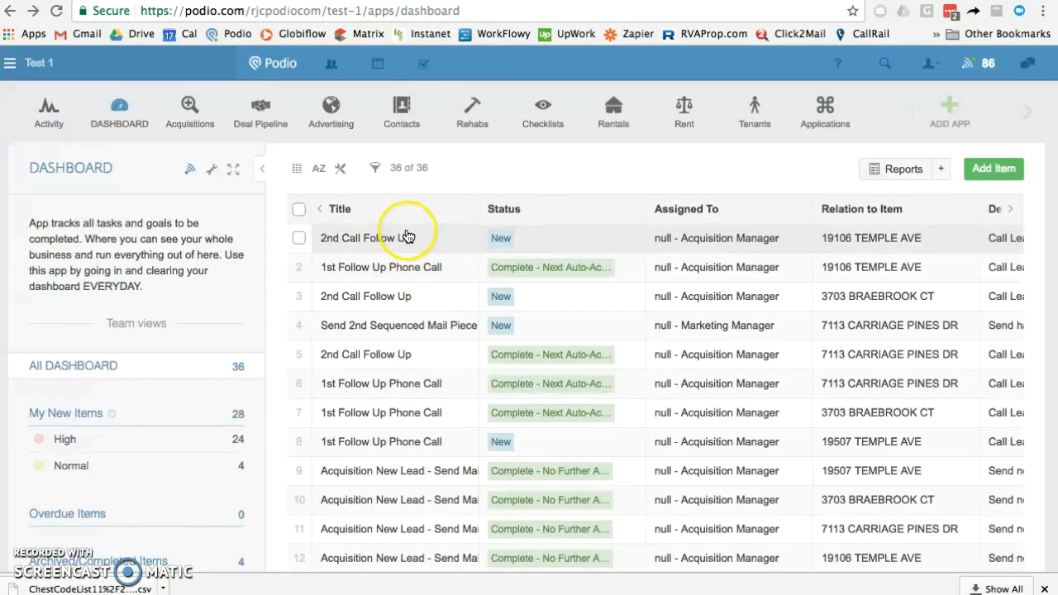
Review the 2nd Call Follow Up task's description, due date and next auto-actions, then open its linked acquisition
click(404, 240)
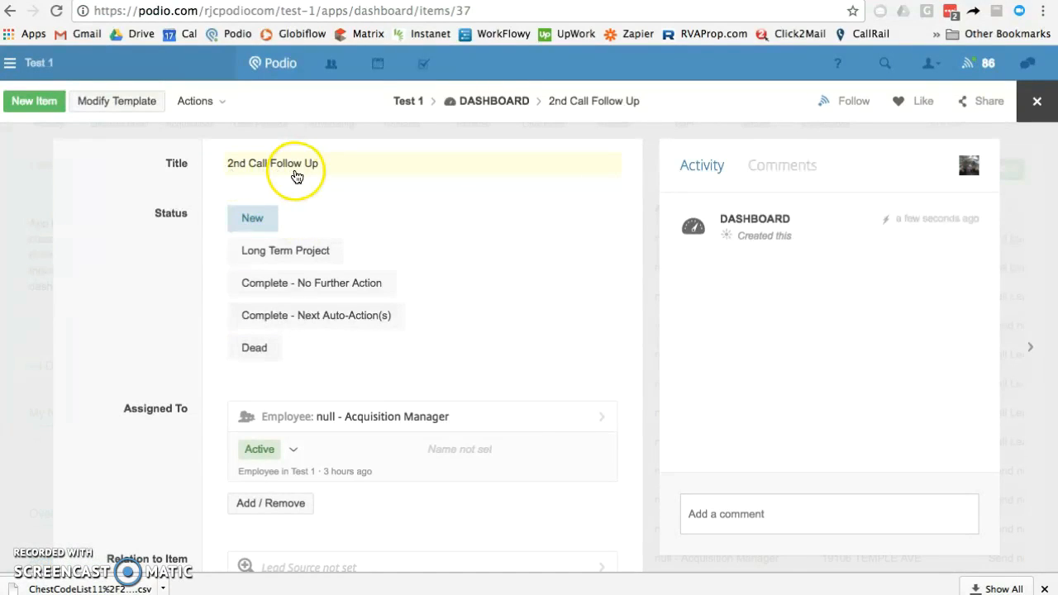
scroll(127, 394, down, 1)
scroll(127, 390, down, 5)
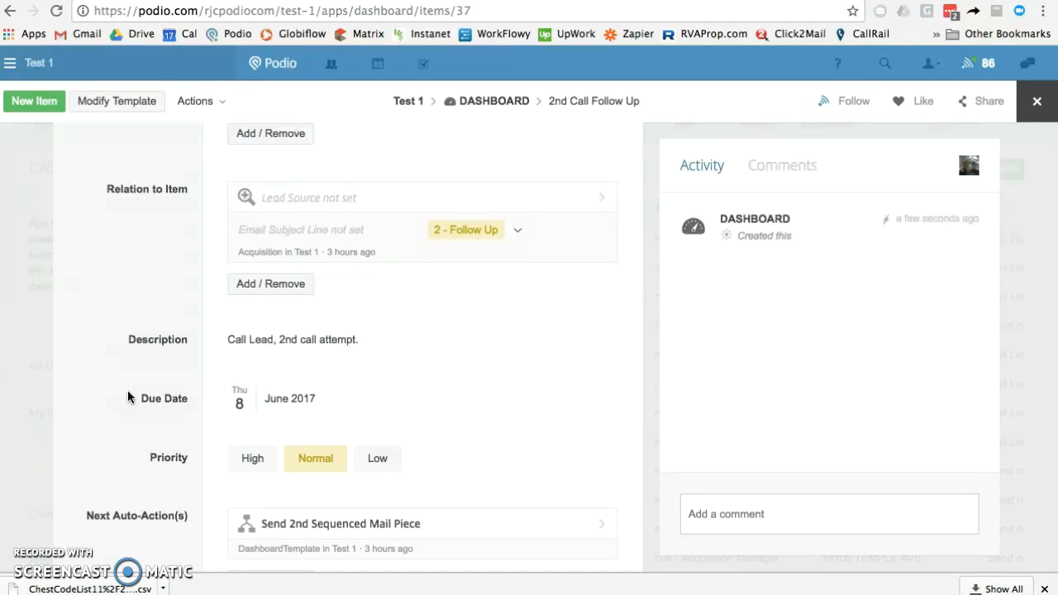
click(270, 397)
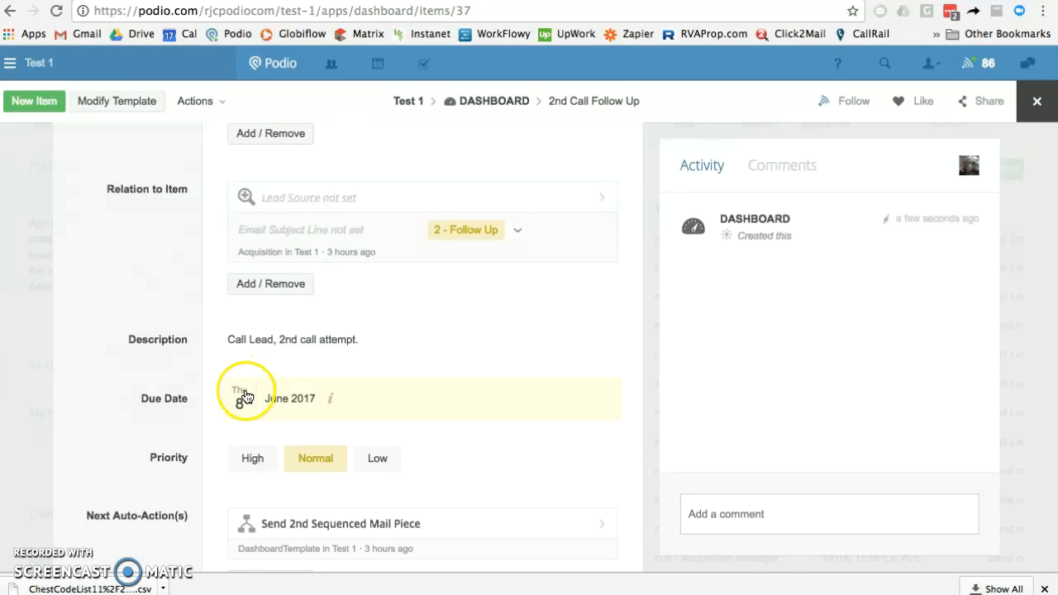
scroll(191, 334, up, 5)
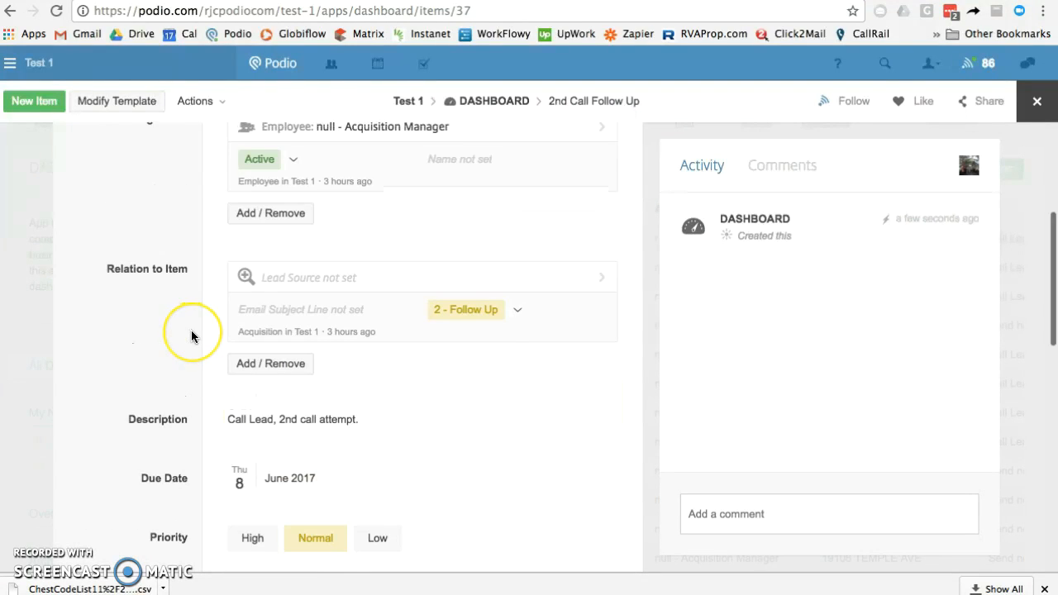
scroll(191, 334, up, 2)
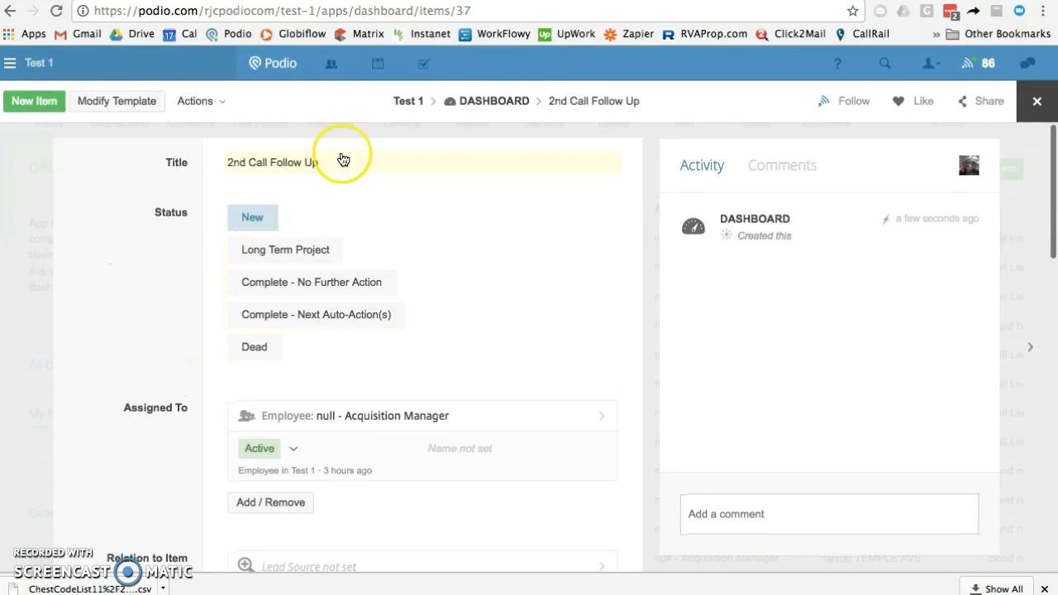
scroll(174, 388, down, 5)
scroll(174, 387, down, 1)
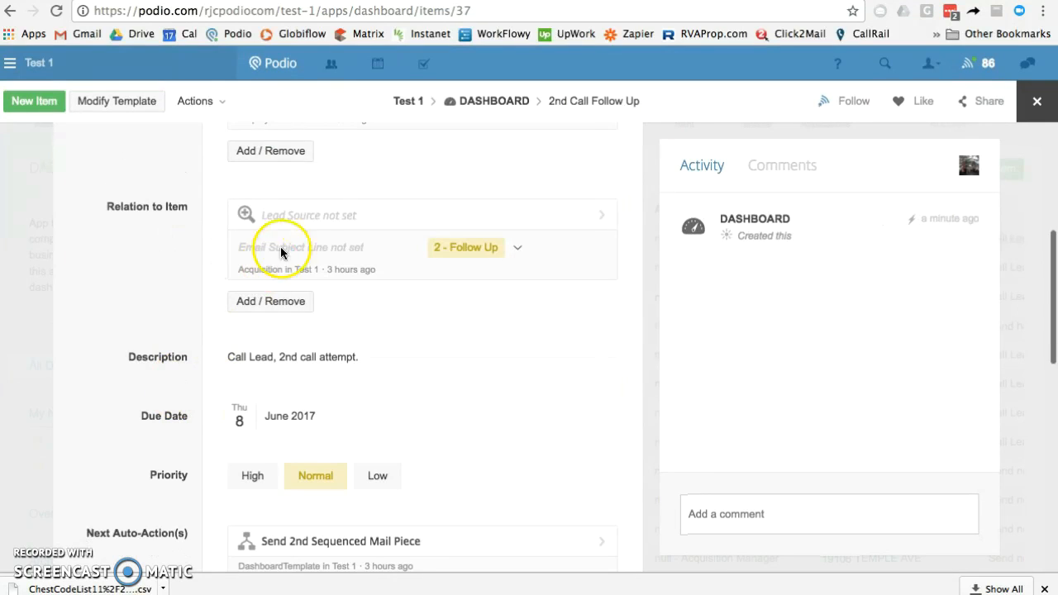
click(342, 212)
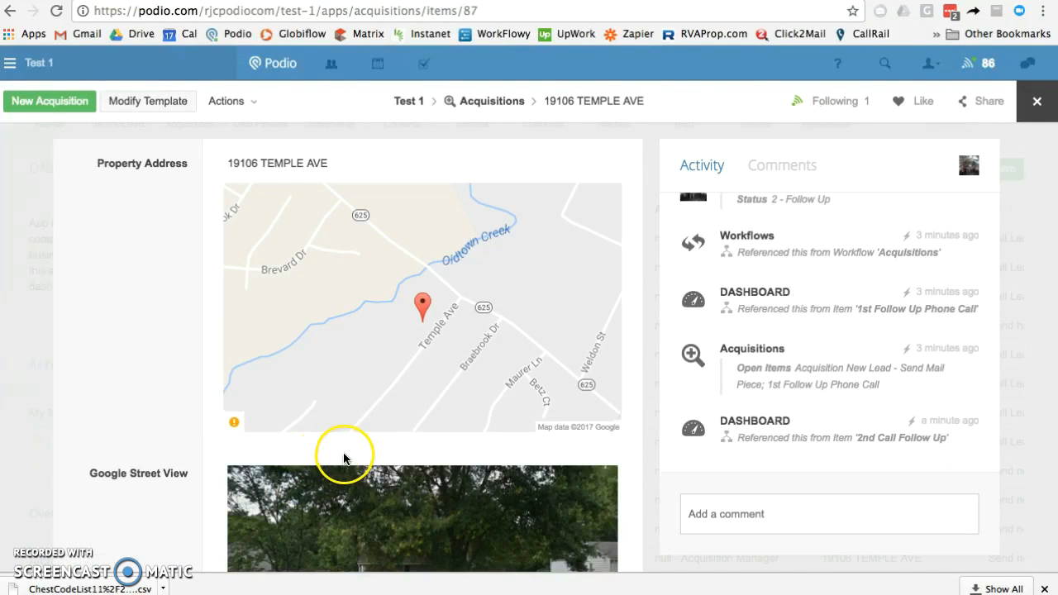
Back on the 2nd Call Follow Up, set status Complete - Next Auto-Action(s) and close it
scroll(342, 460, down, 3)
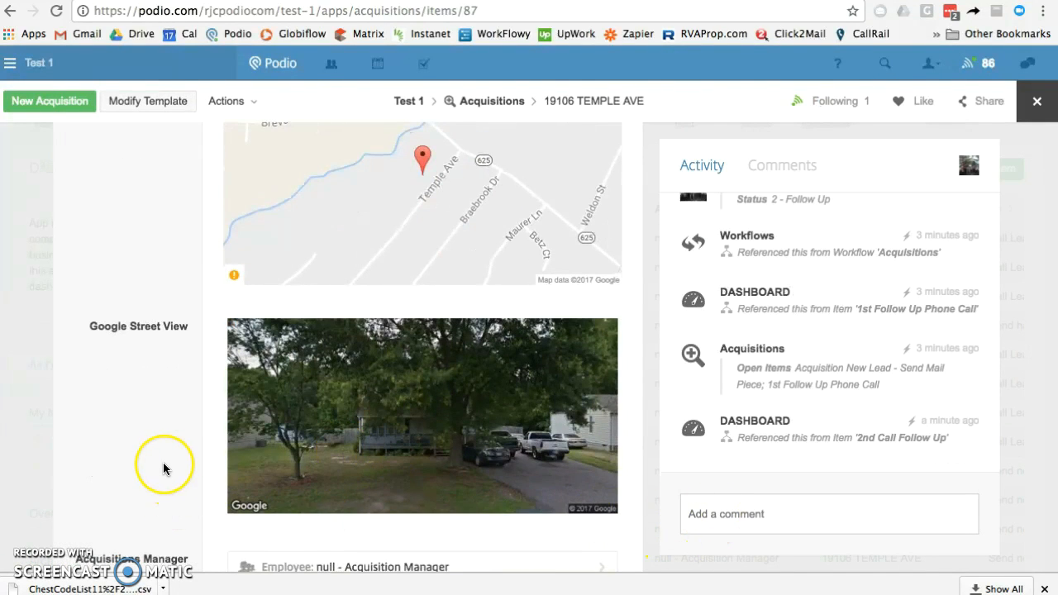
scroll(163, 468, up, 3)
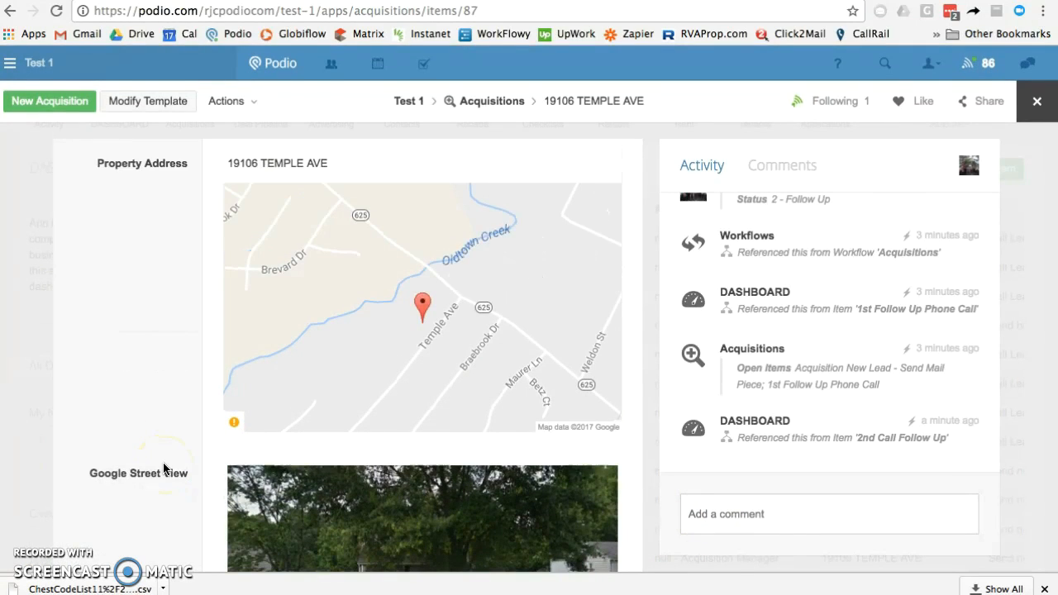
scroll(161, 375, left, 5)
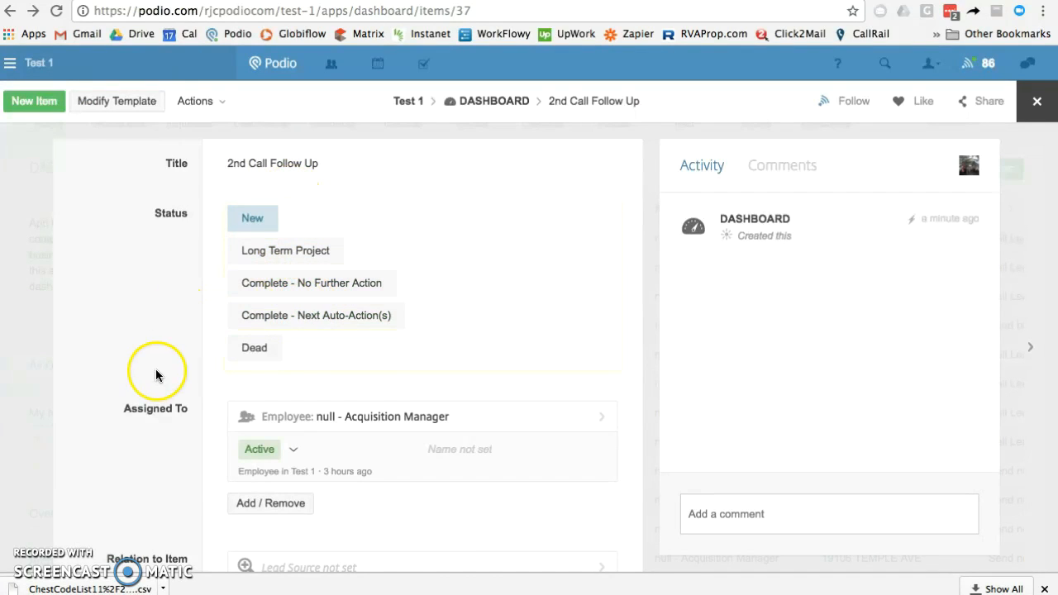
scroll(157, 375, down, 10)
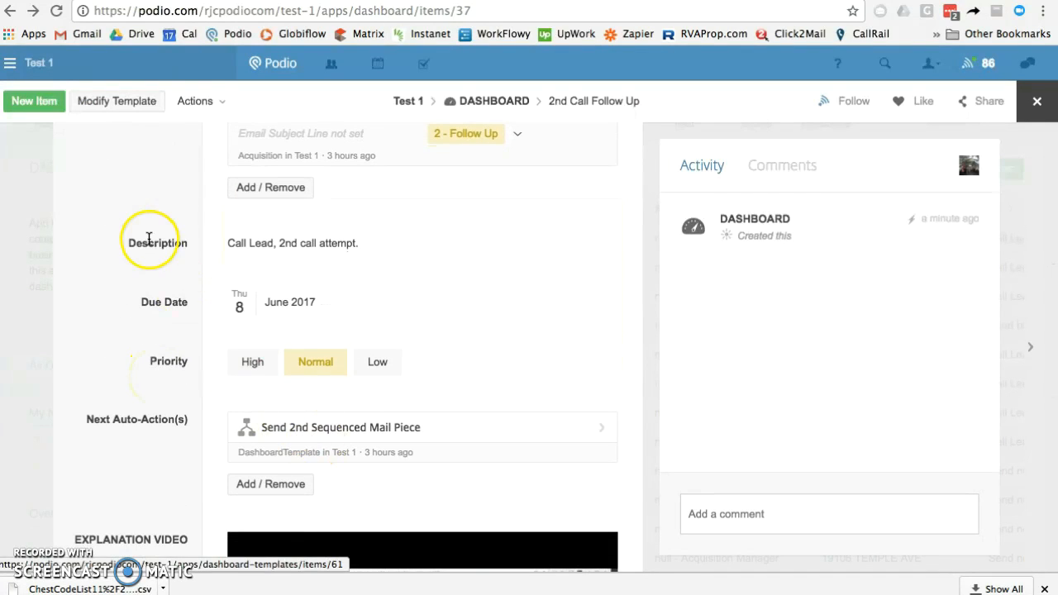
scroll(148, 240, up, 10)
click(266, 273)
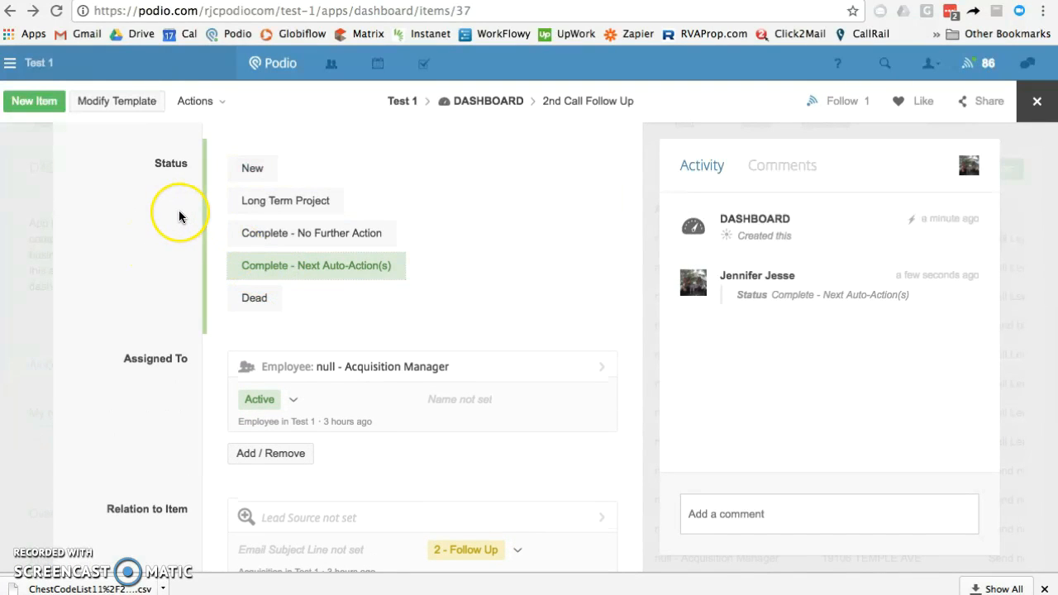
key(Escape)
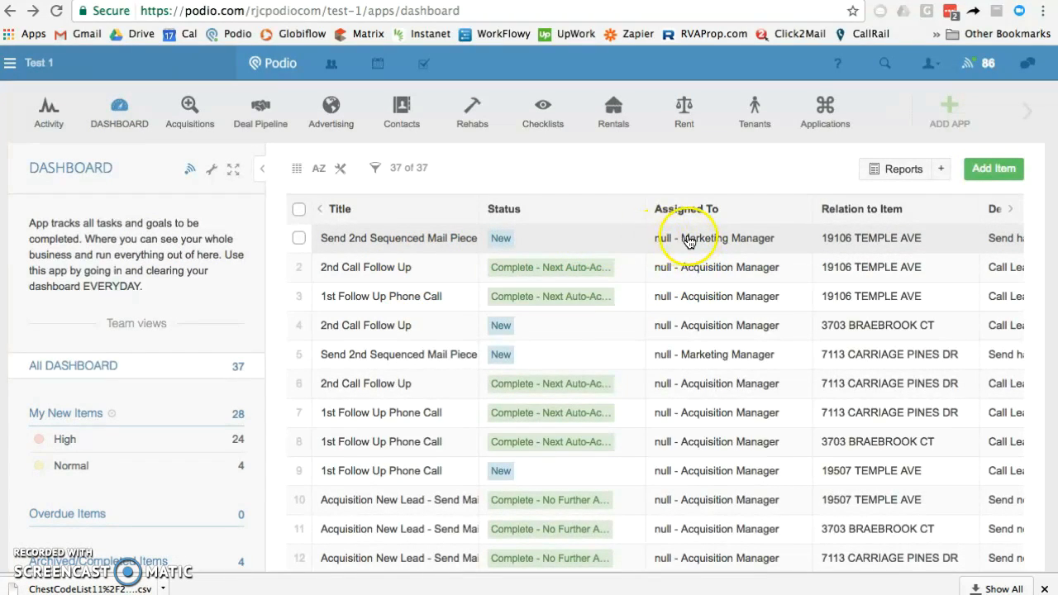
Open the new Send 2nd Sequenced Mail Piece task and review its details
click(428, 239)
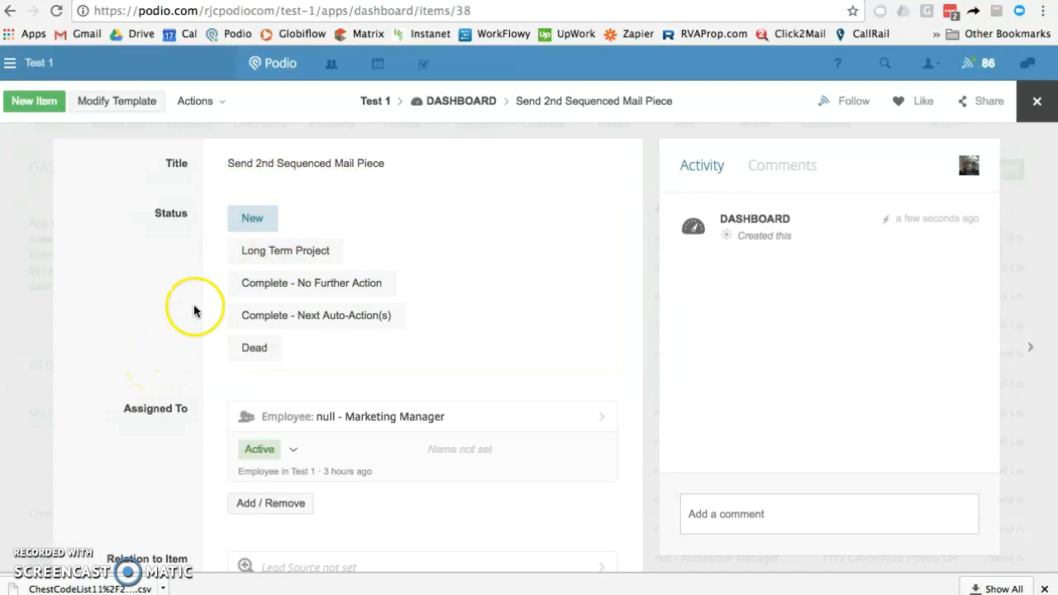
scroll(163, 304, down, 5)
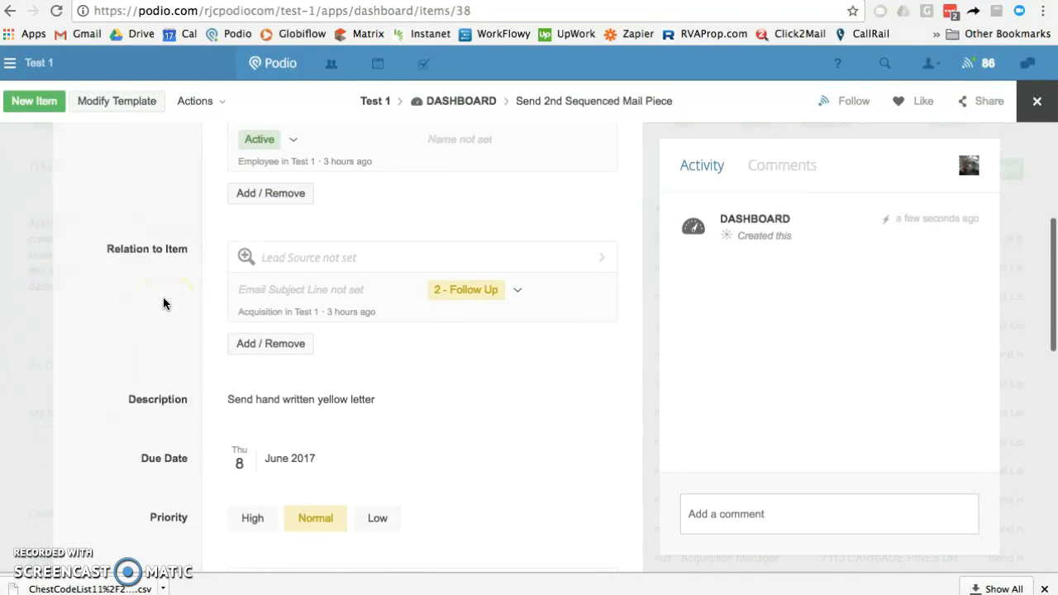
scroll(165, 252, up, 5)
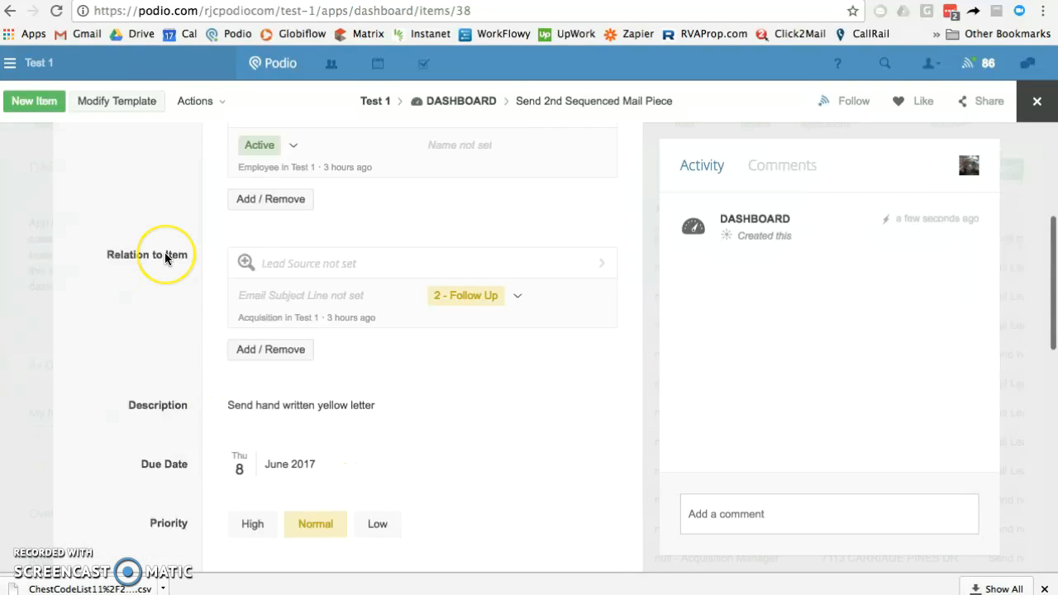
scroll(165, 258, down, 4)
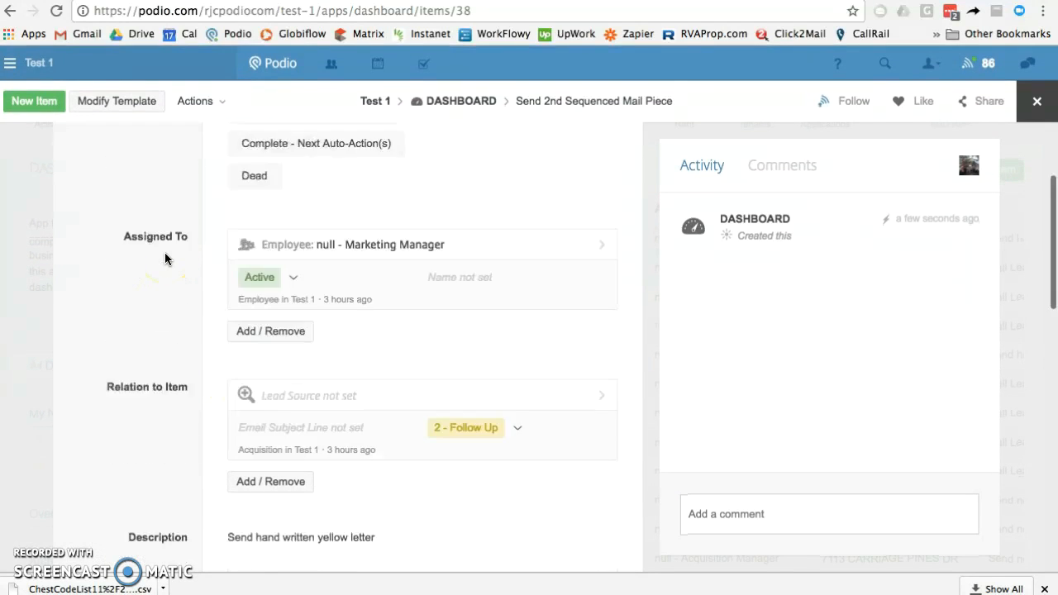
scroll(164, 259, up, 3)
scroll(164, 259, up, 2)
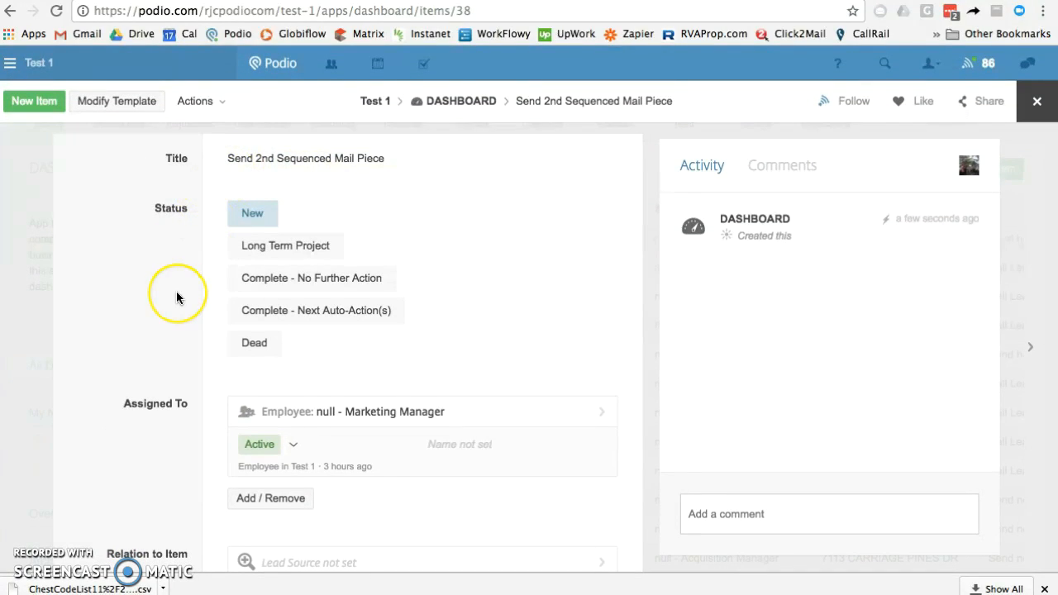
scroll(176, 290, down, 4)
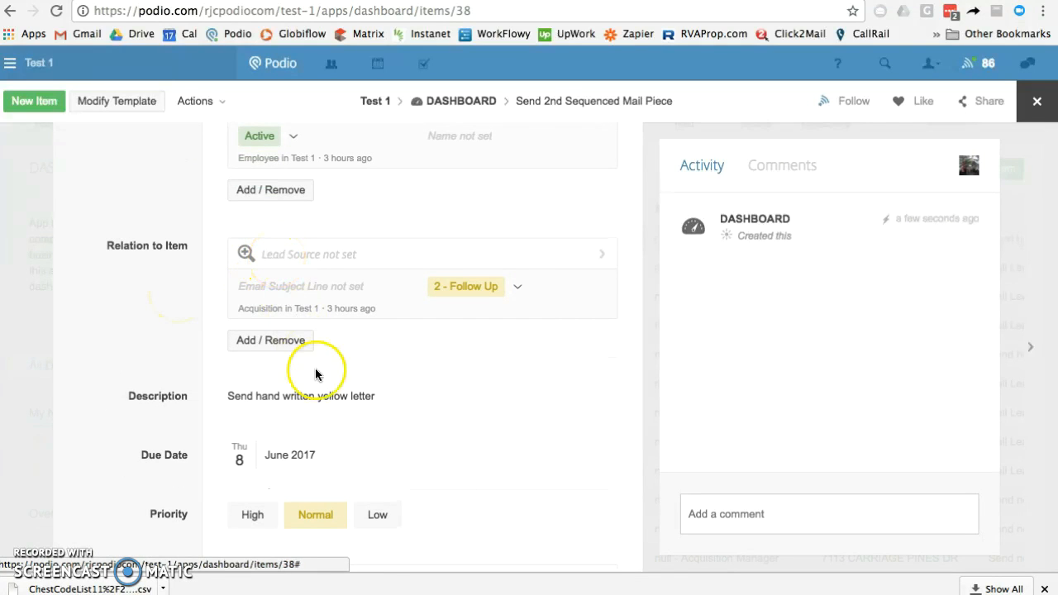
scroll(190, 259, up, 4)
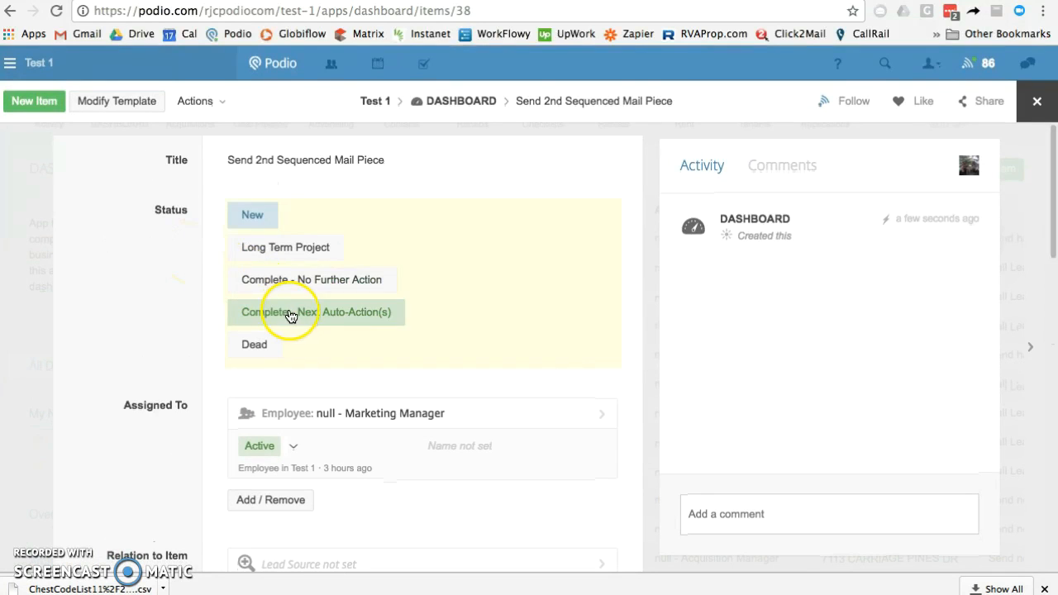
scroll(156, 429, down, 7)
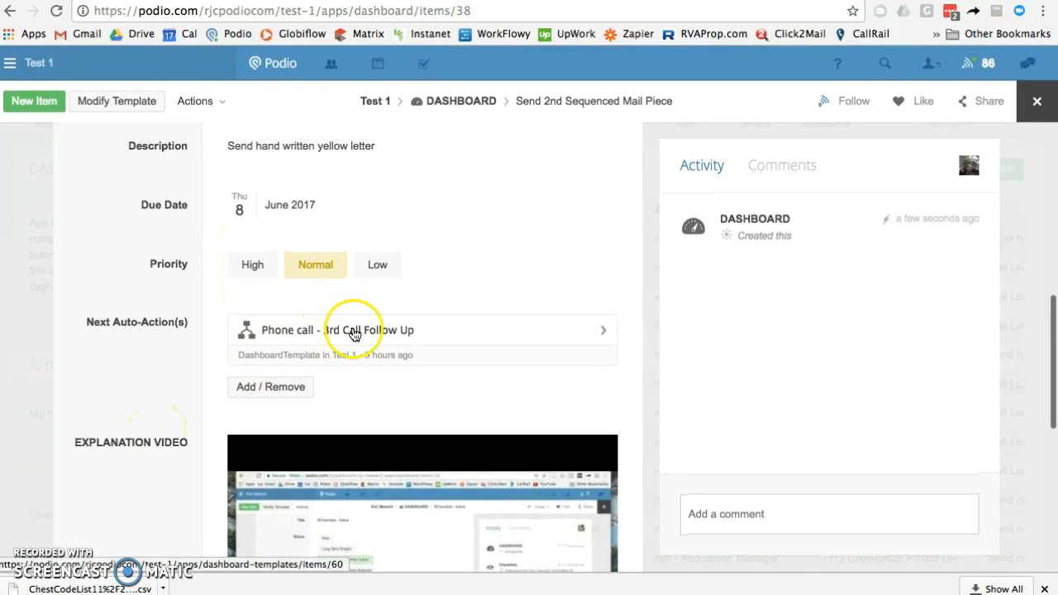
scroll(153, 213, up, 6)
Set the mail piece task to Complete - Next Auto-Action(s) and close it
click(254, 252)
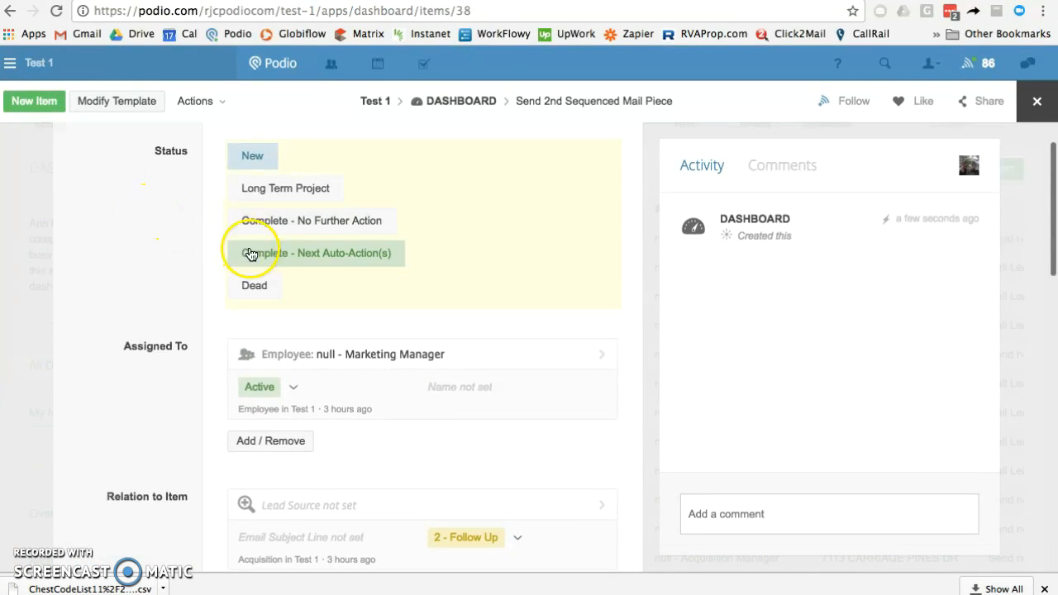
click(167, 261)
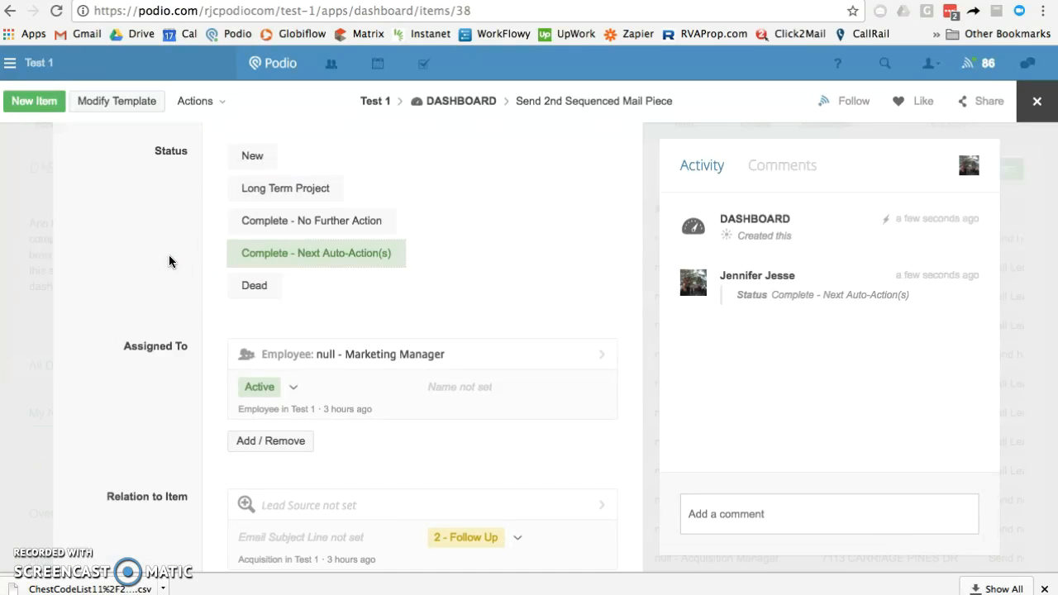
key(Escape)
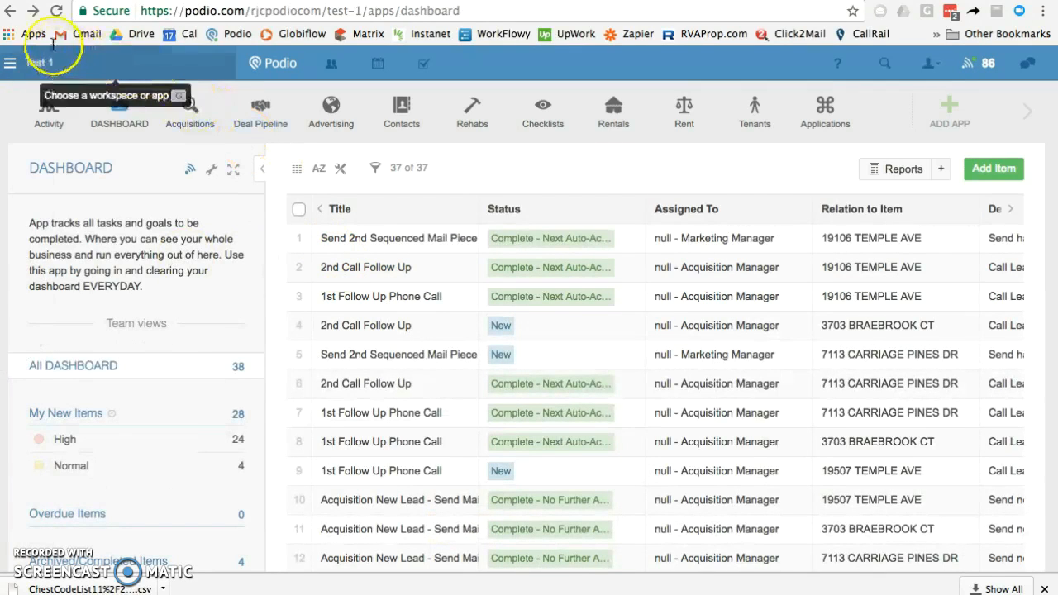
Reload the dashboard and open the new Phone call - 3rd Call Follow Up task
click(57, 15)
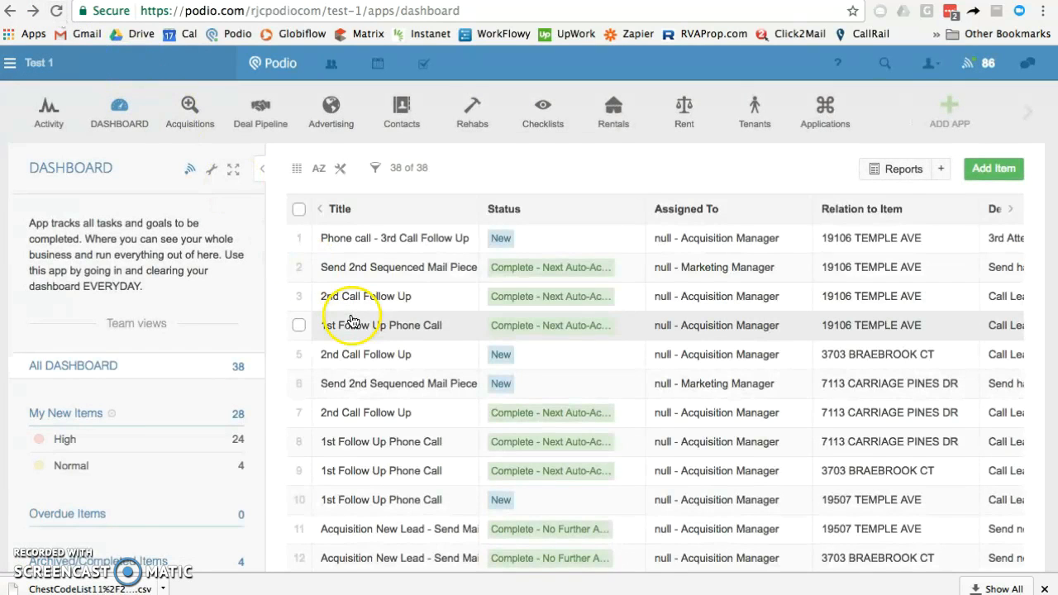
click(407, 246)
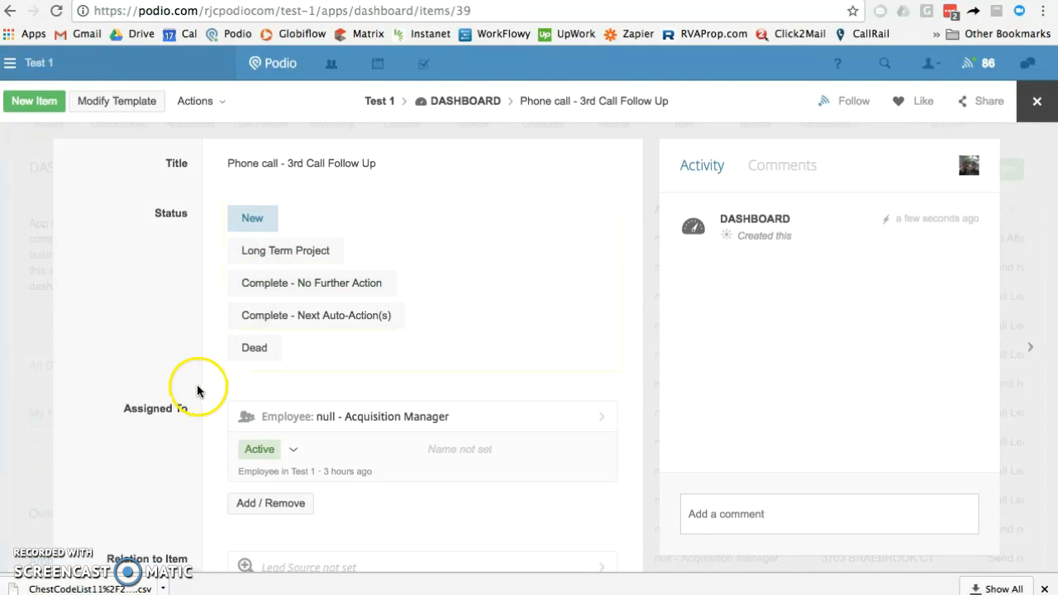
scroll(165, 383, down, 3)
scroll(165, 383, up, 3)
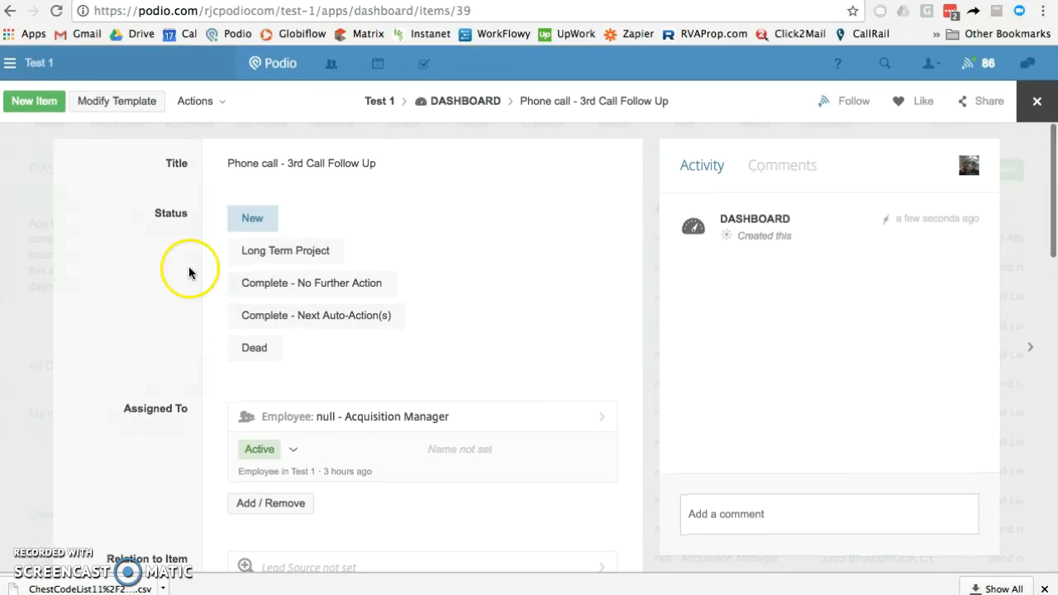
scroll(184, 366, down, 5)
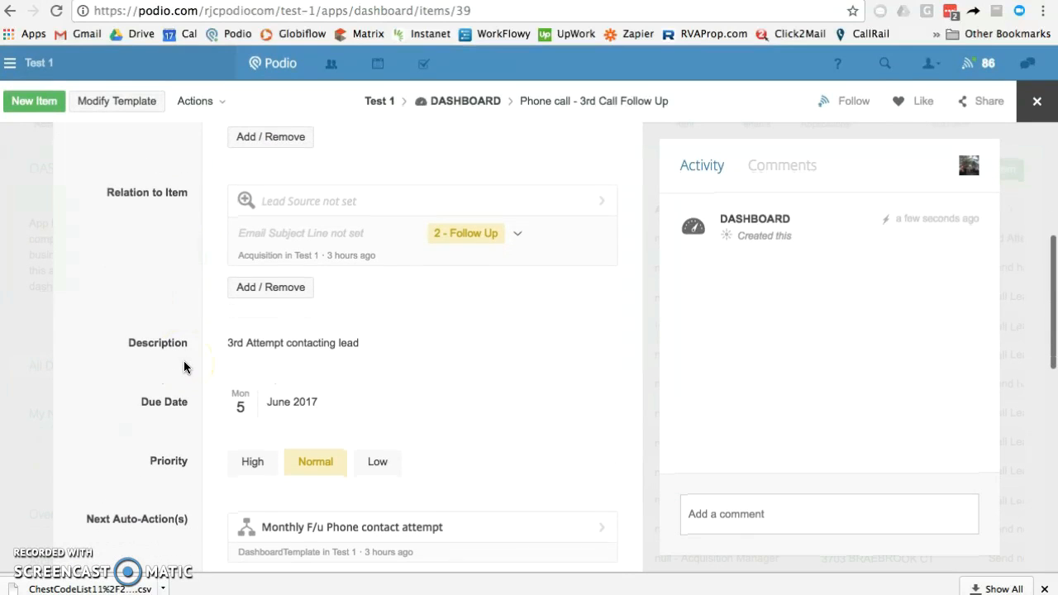
Look over the 3rd call task's fields and mark it Complete - Next Auto-Action(s)
click(232, 407)
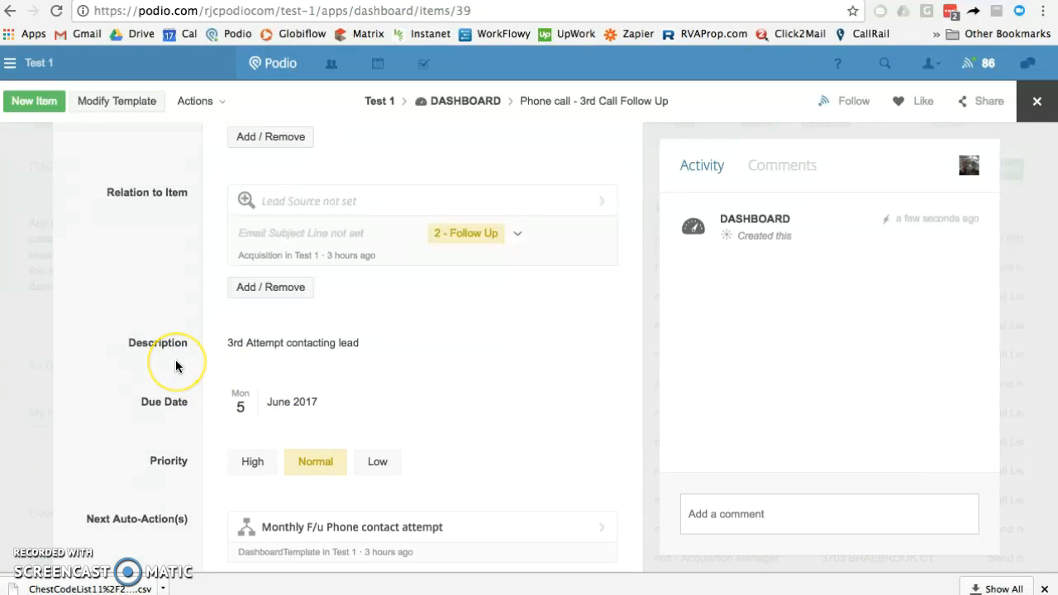
scroll(175, 359, up, 5)
click(206, 327)
scroll(206, 327, down, 3)
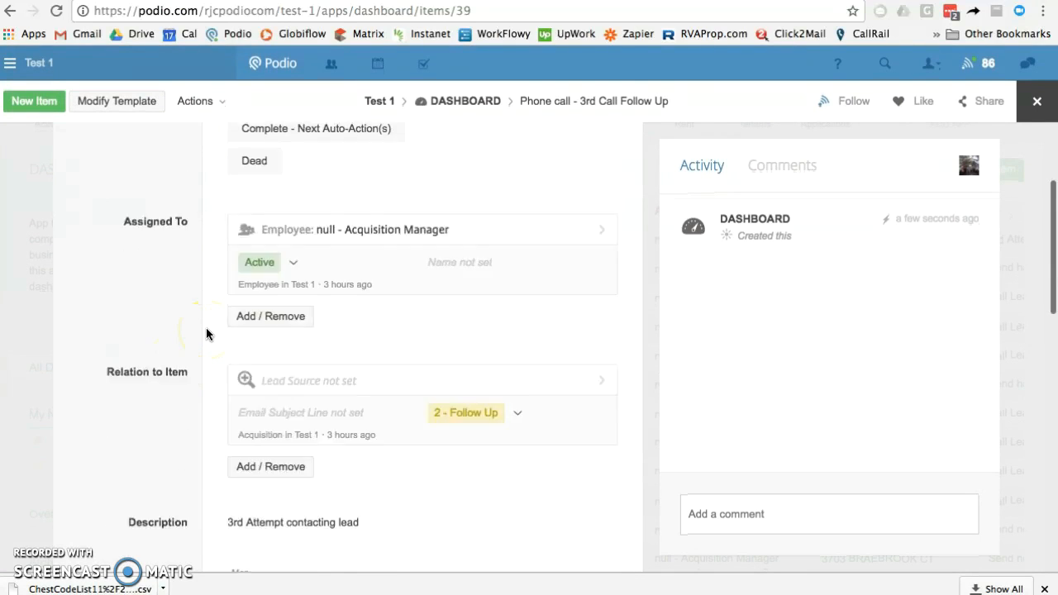
scroll(206, 334, down, 5)
click(336, 416)
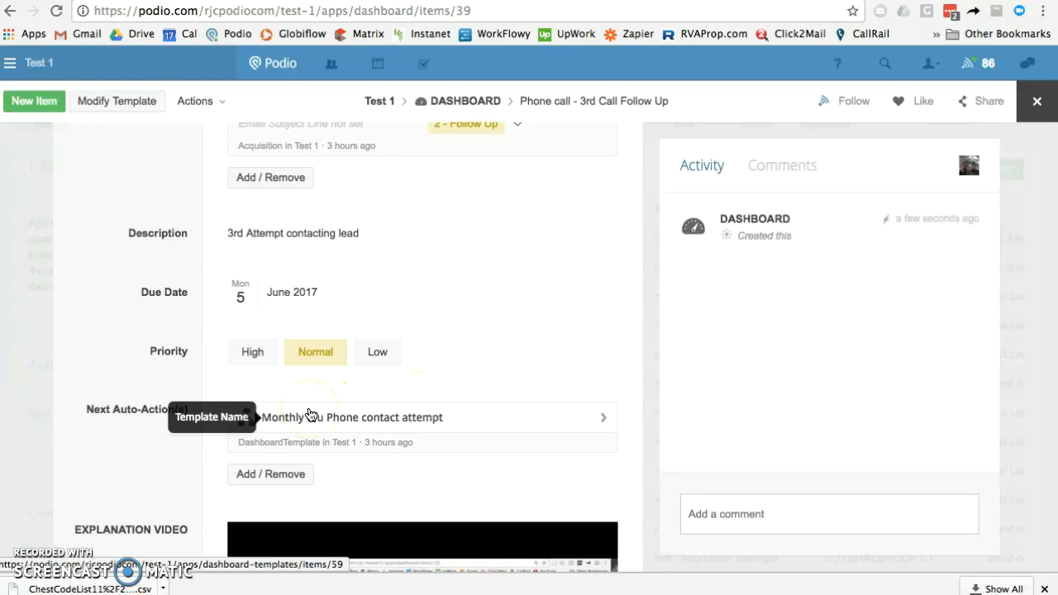
scroll(156, 281, up, 5)
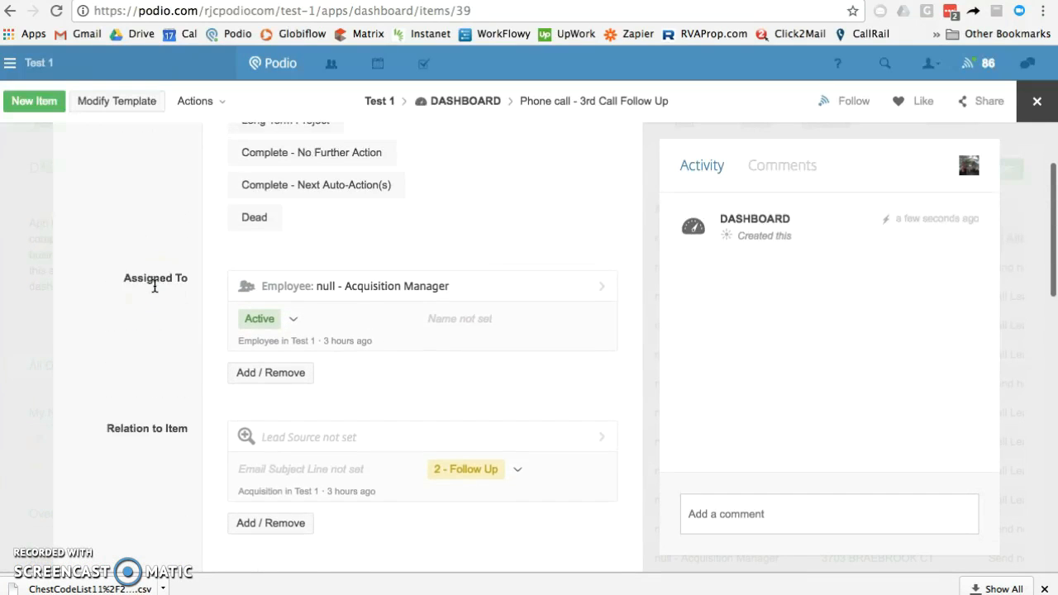
scroll(154, 286, up, 2)
click(272, 300)
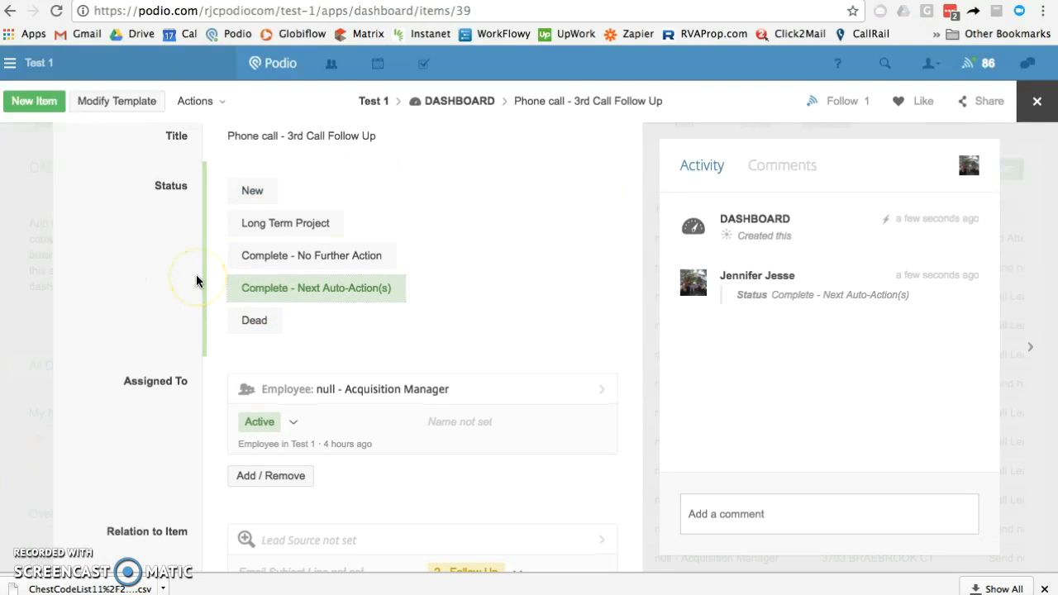
Reload the Dashboard and open the new 'Monthly F/u Phone contact attempt' task
click(11, 12)
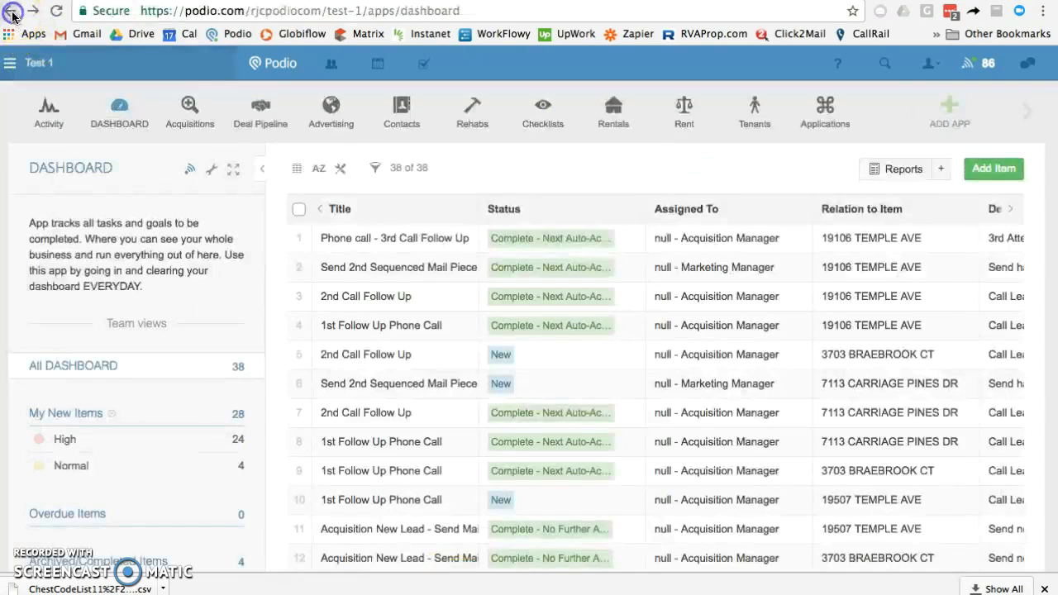
click(119, 111)
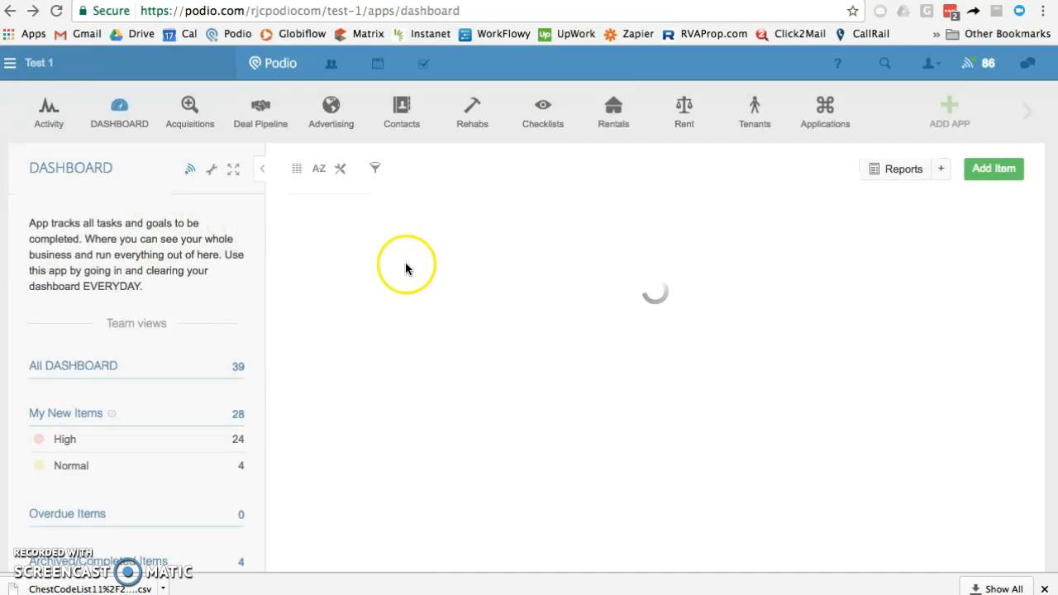
click(417, 247)
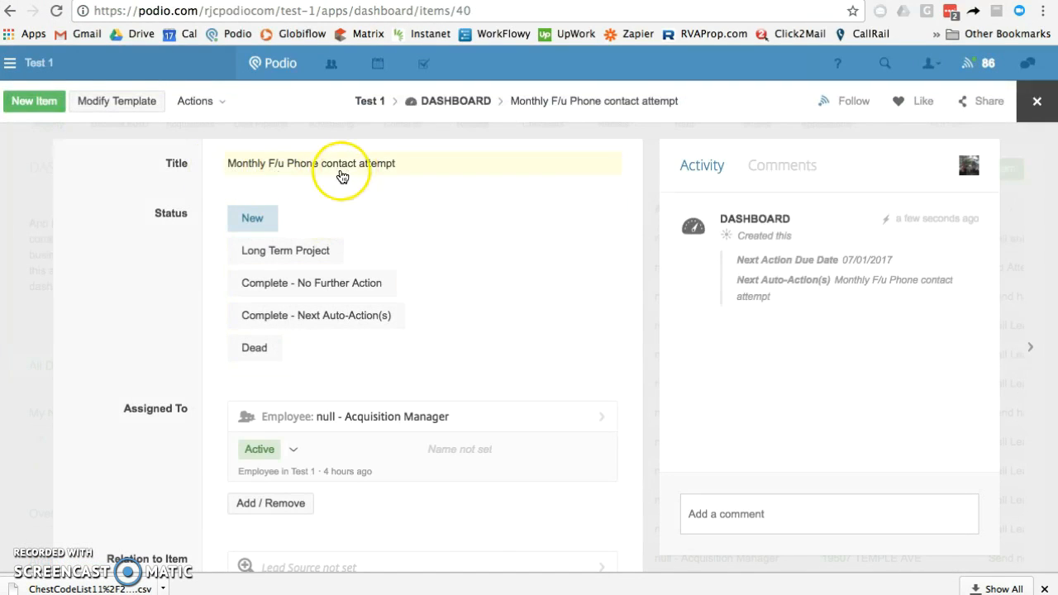
scroll(165, 326, down, 3)
scroll(166, 326, down, 3)
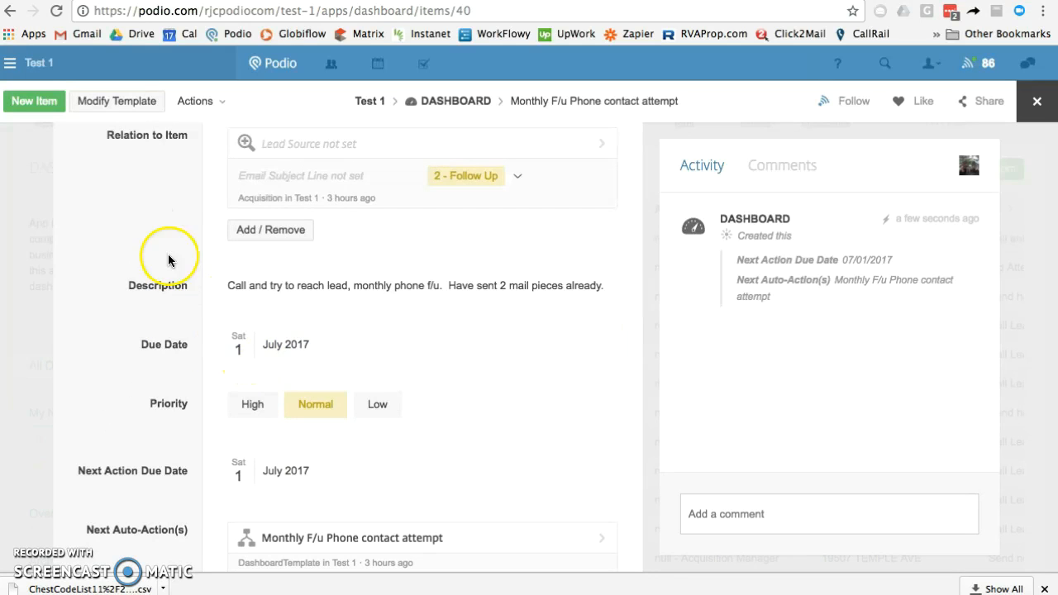
scroll(172, 307, up, 5)
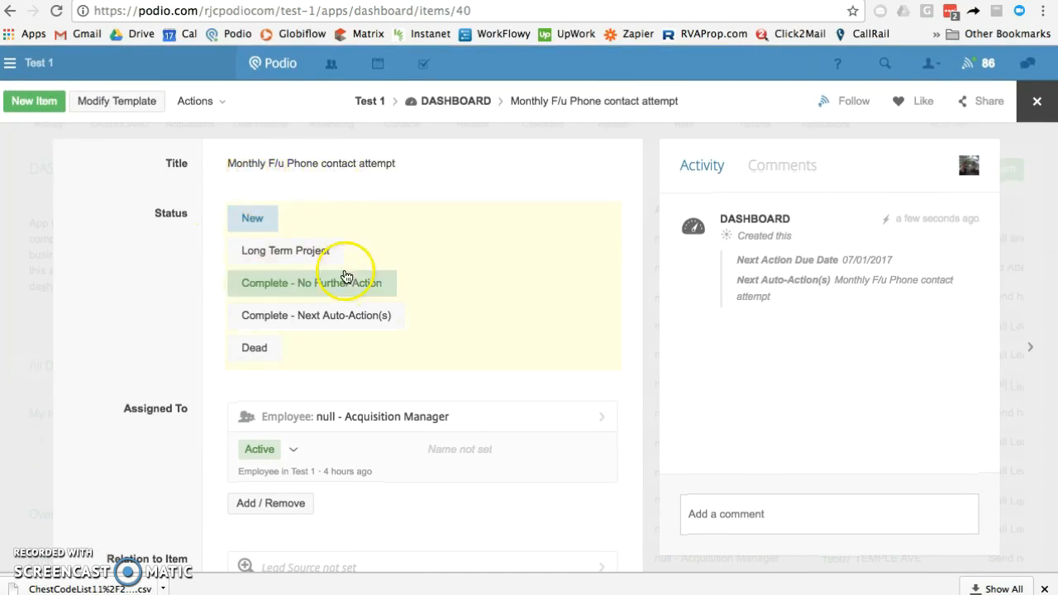
scroll(179, 362, down, 2)
scroll(180, 369, down, 5)
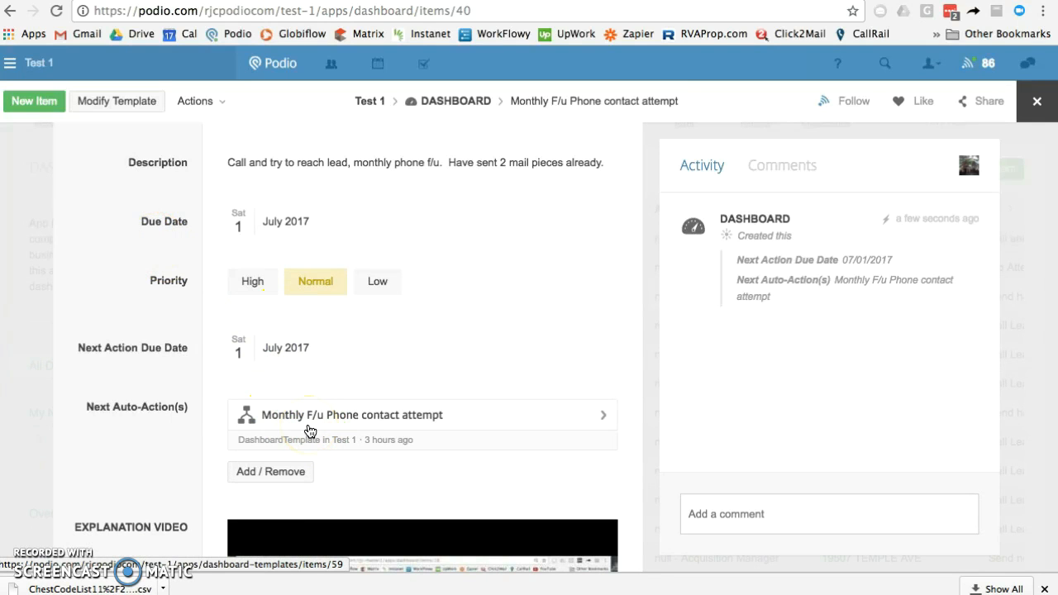
scroll(157, 229, up, 5)
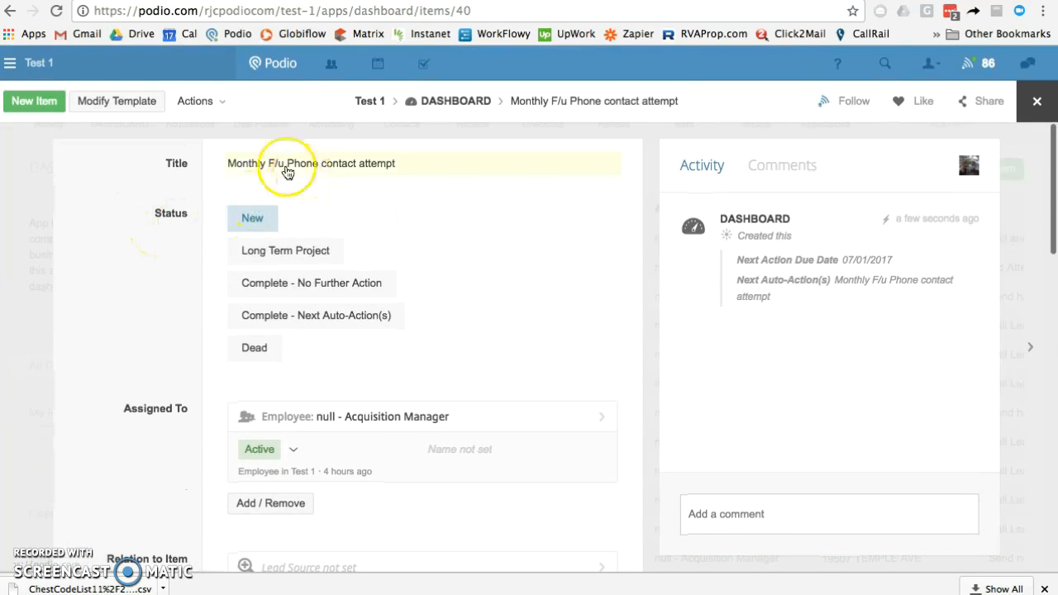
scroll(160, 395, down, 6)
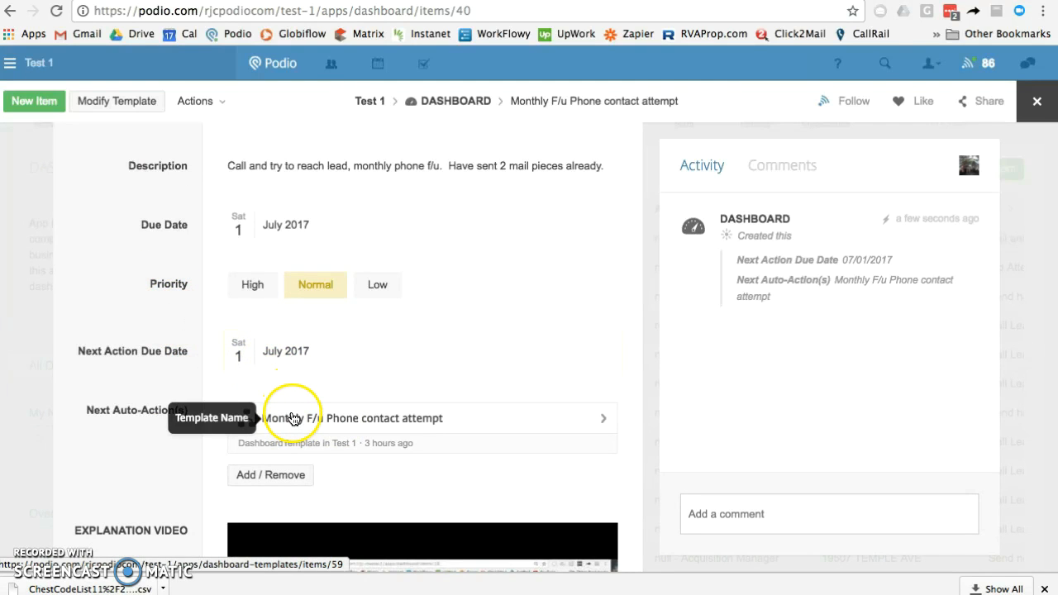
scroll(155, 188, up, 1)
scroll(155, 188, up, 5)
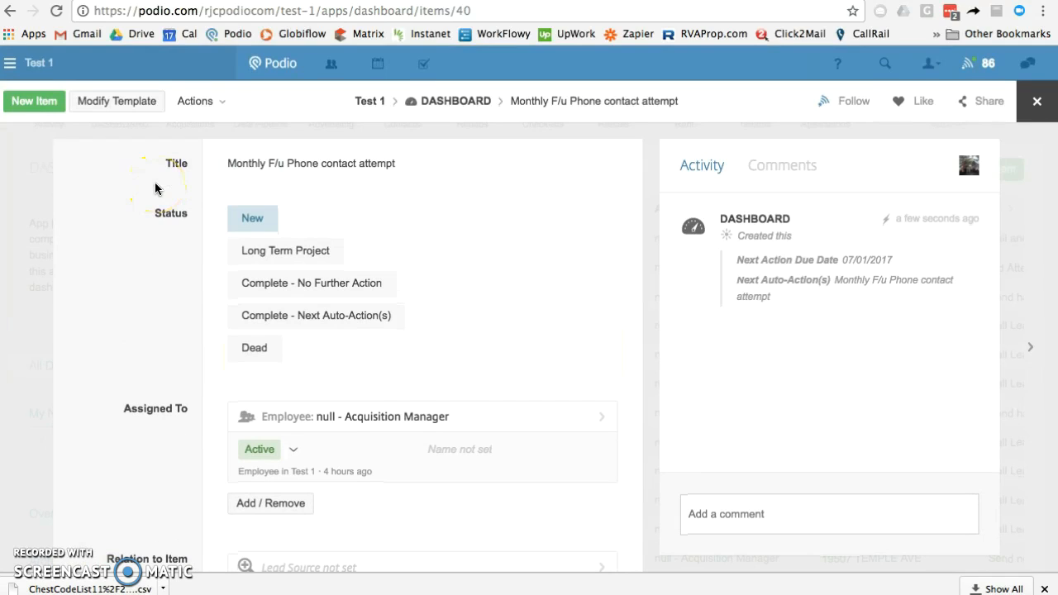
click(171, 205)
Return to the 39-item Dashboard list, topped by the New Monthly F/u Phone contact attempt task
click(480, 102)
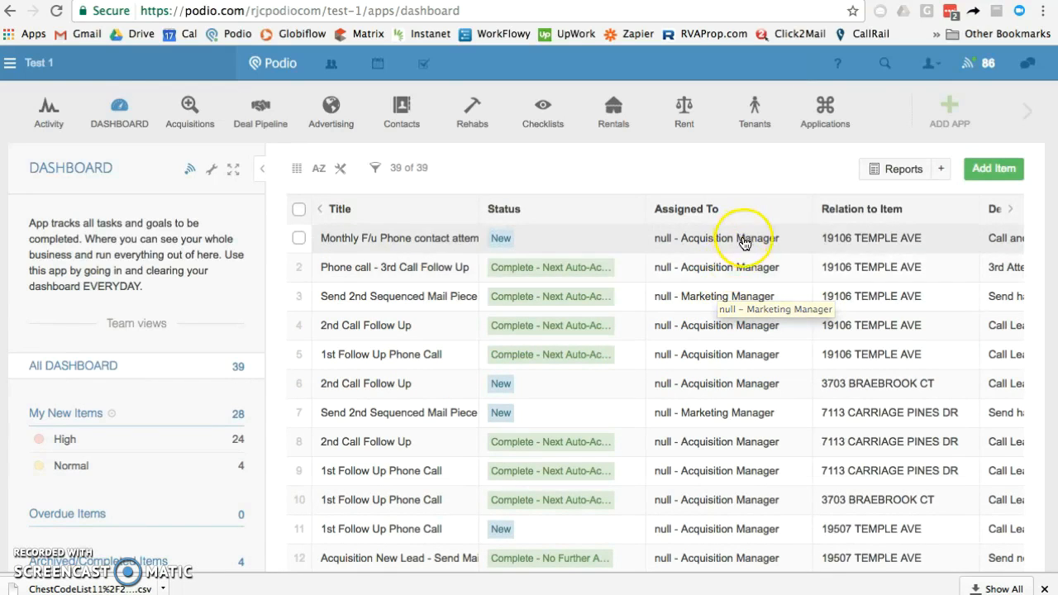
click(751, 265)
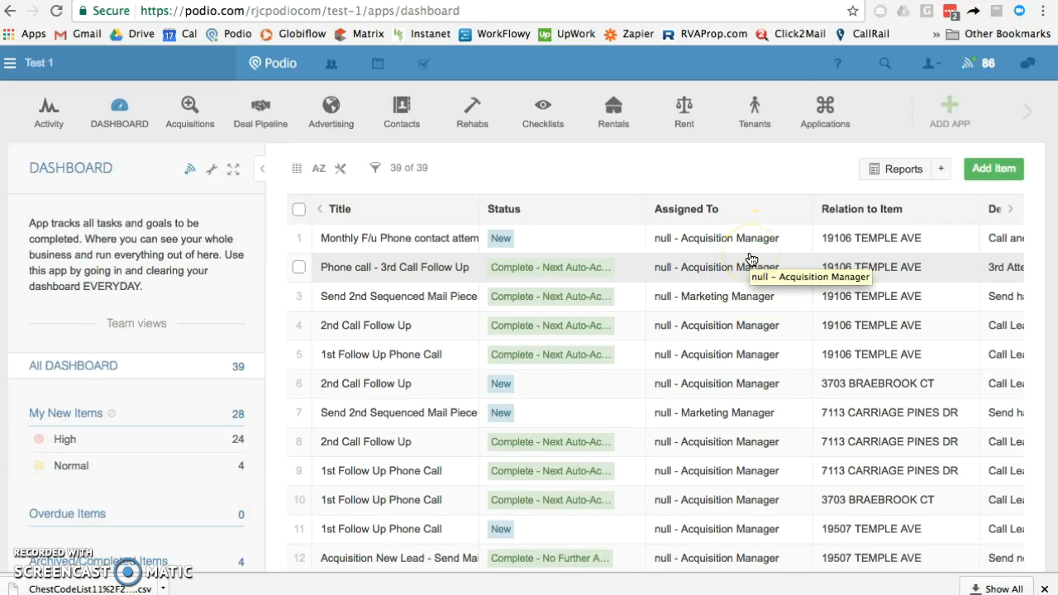